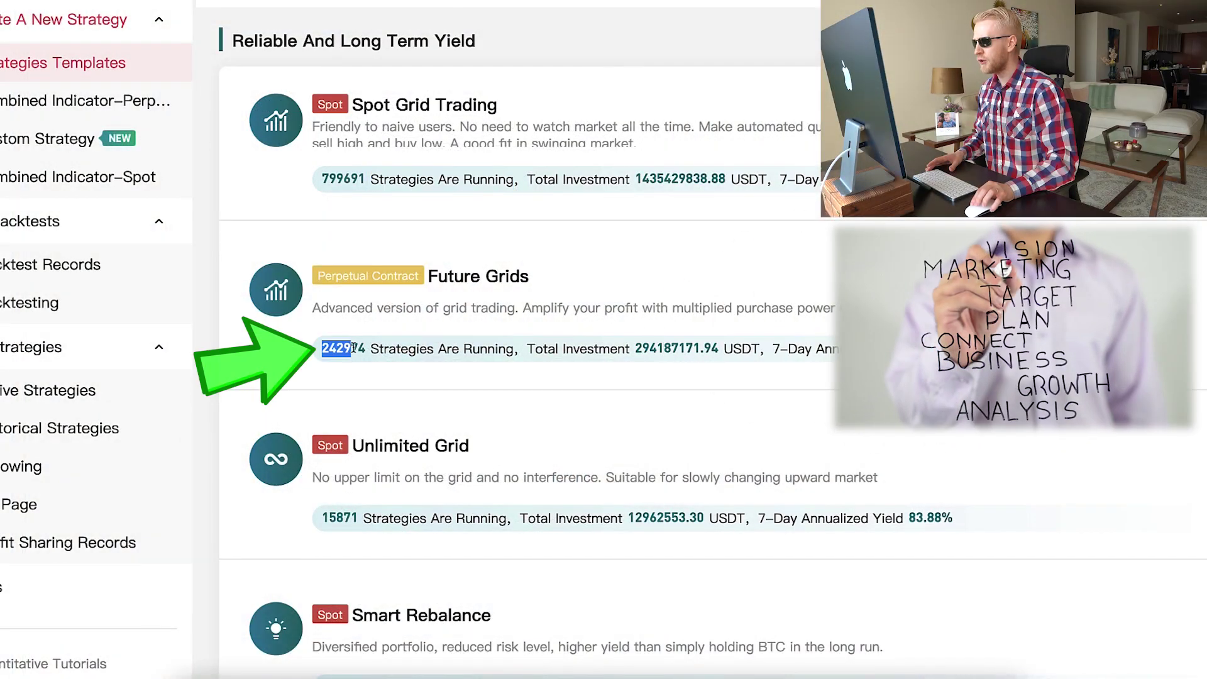
scroll(304, 415, down, 5)
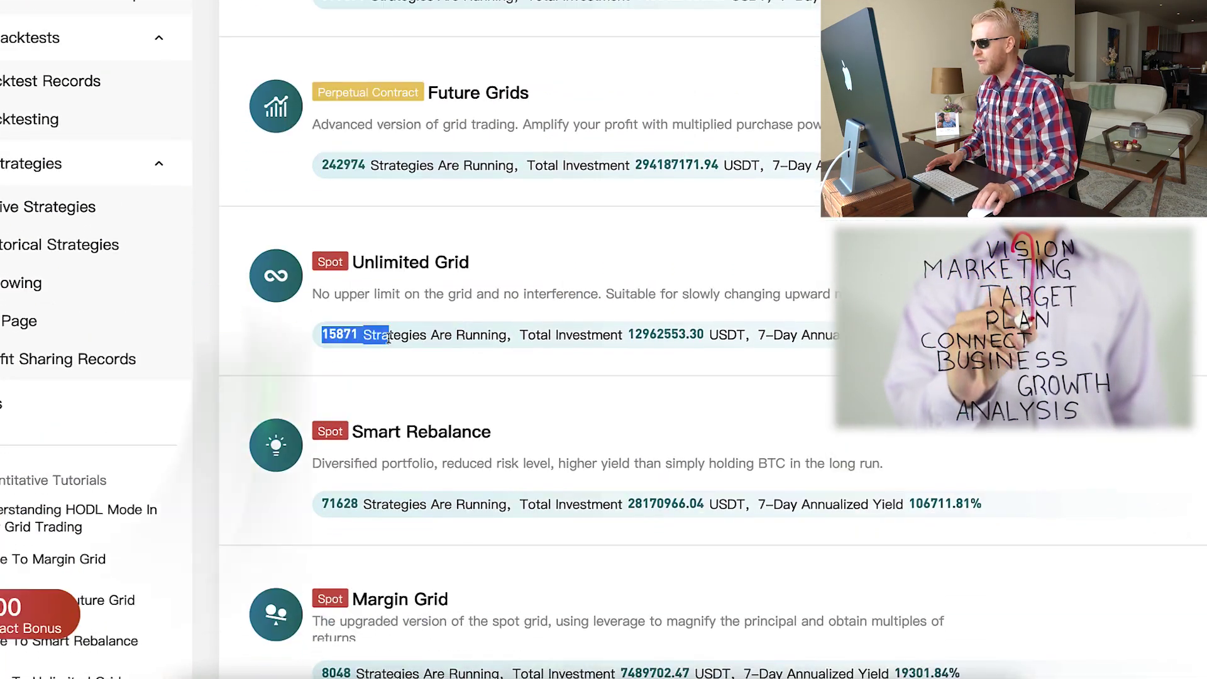
scroll(358, 421, down, 5)
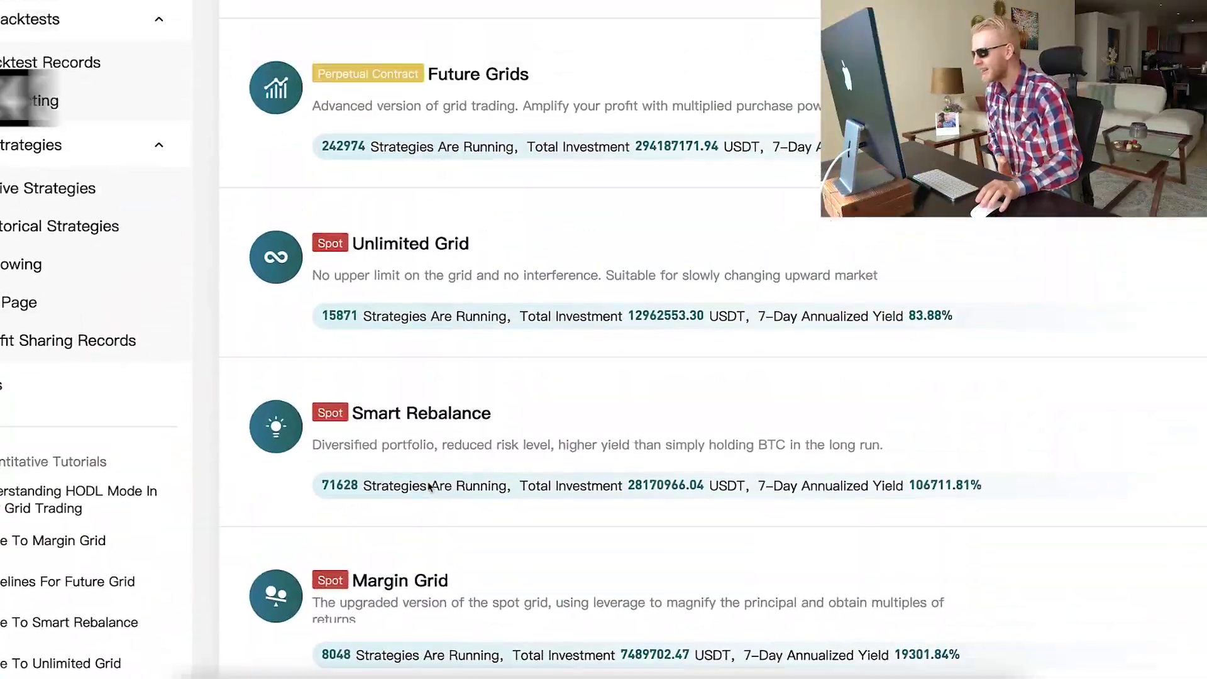
scroll(429, 483, up, 1)
scroll(428, 483, up, 1)
scroll(429, 483, up, 2)
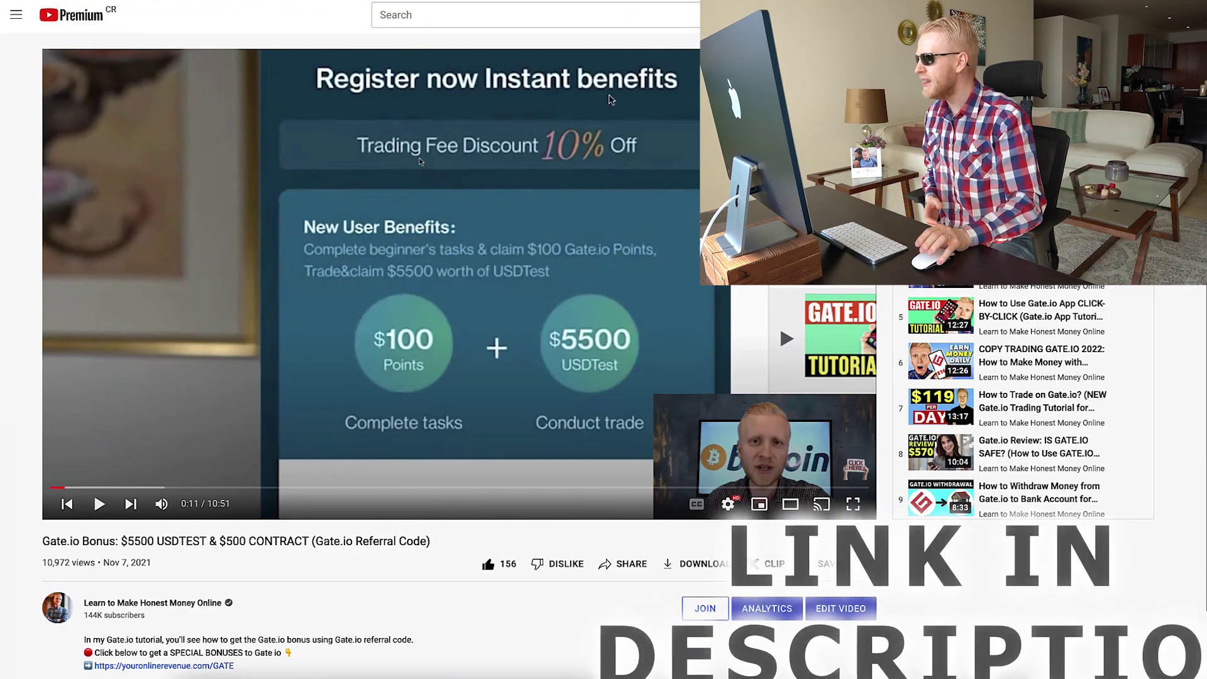
scroll(125, 592, down, 1)
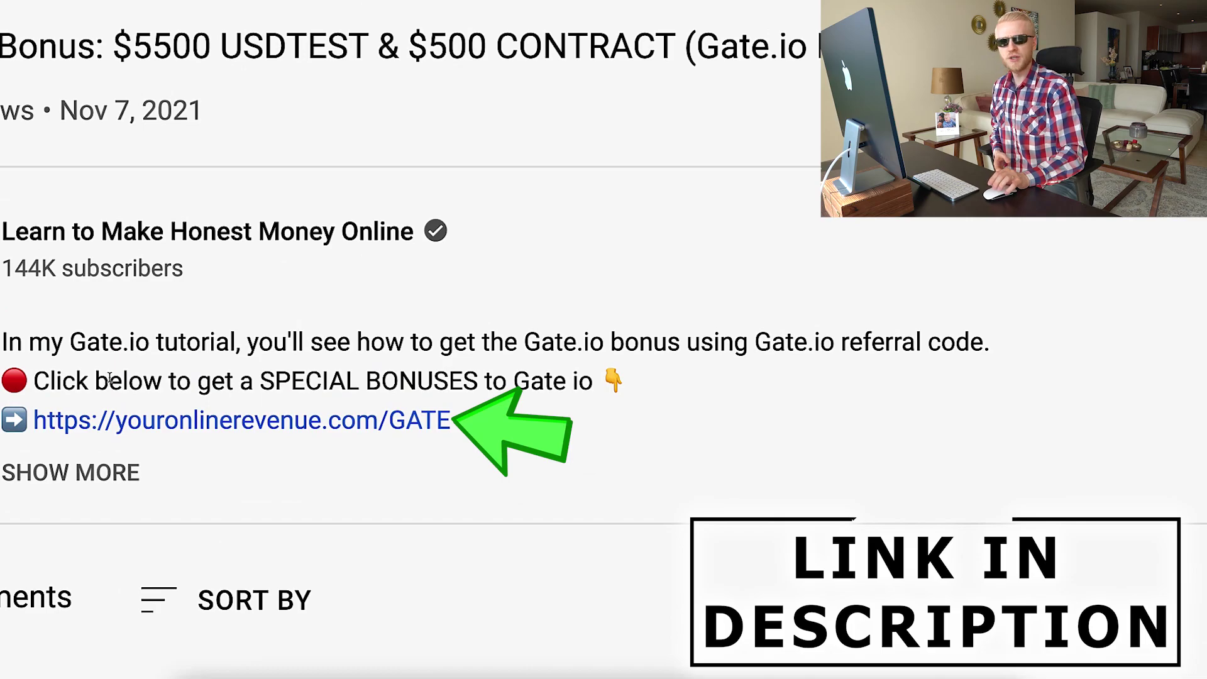
scroll(421, 161, up, 3)
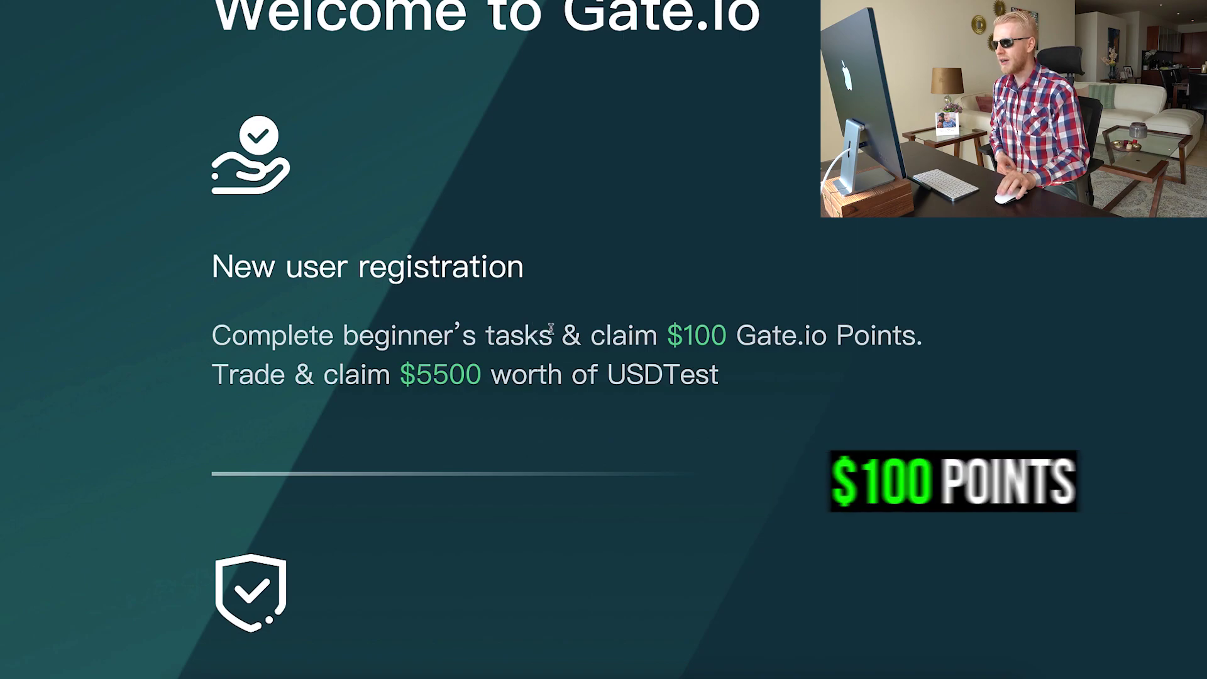
Highlight the $100 Gate.io Points and $5500 USDTest new-user bonuses
drag(553, 336, 833, 353)
drag(253, 374, 657, 382)
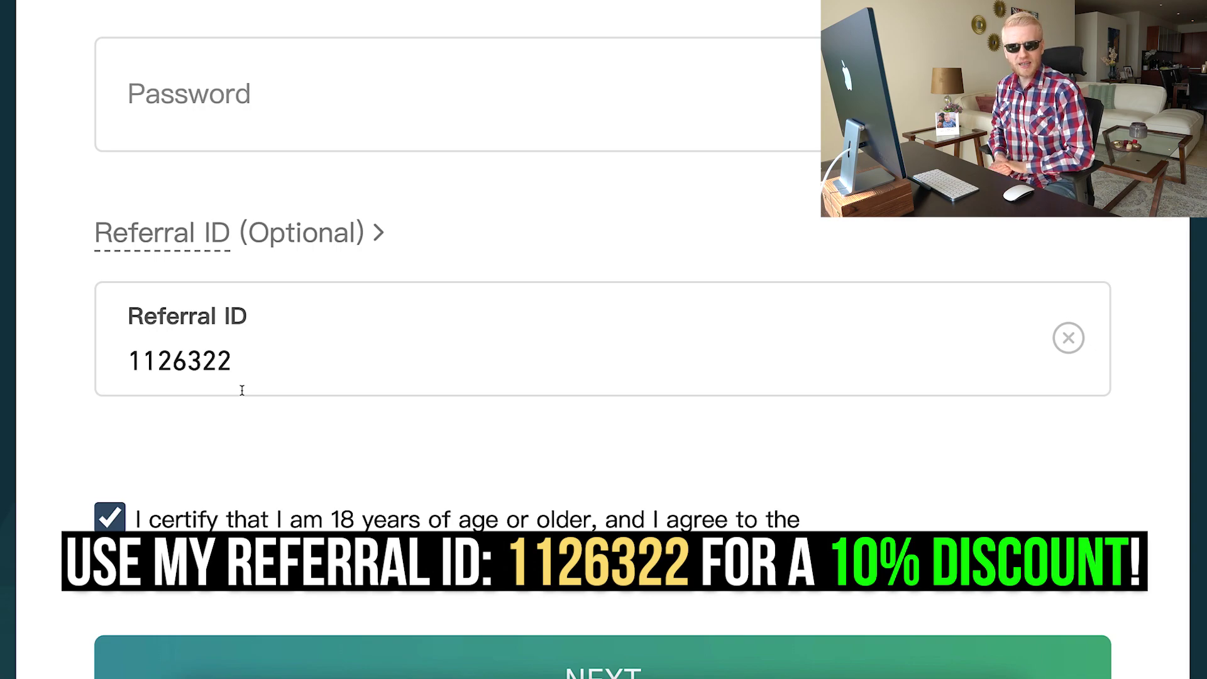
scroll(242, 396, down, 5)
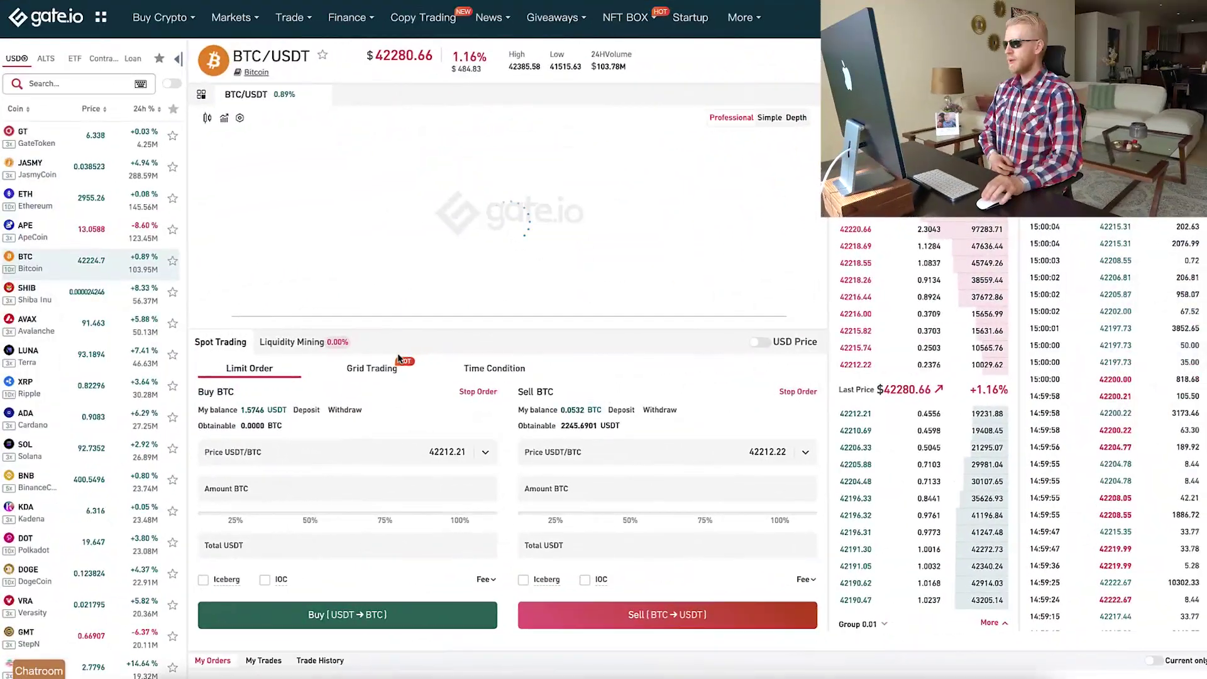
Switch the BTC/USDT order form to Grid Trading, review Smart Grid and manual settings, then go to Copy Trading
click(378, 385)
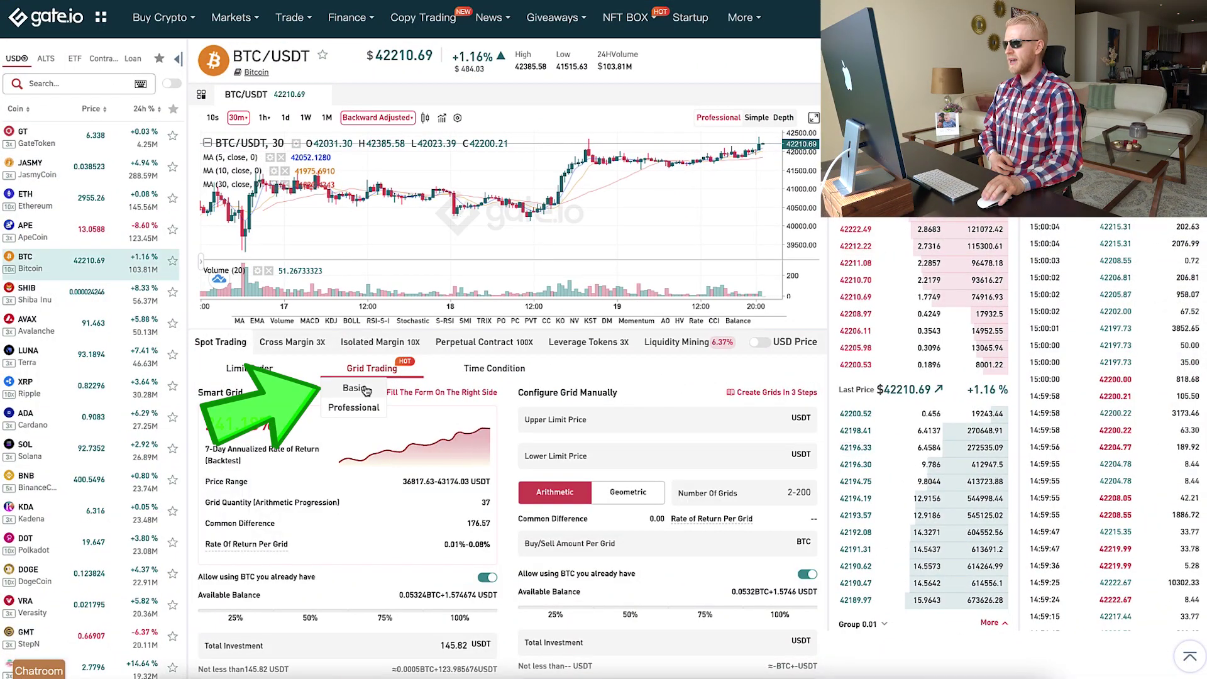
scroll(349, 412, down, 2)
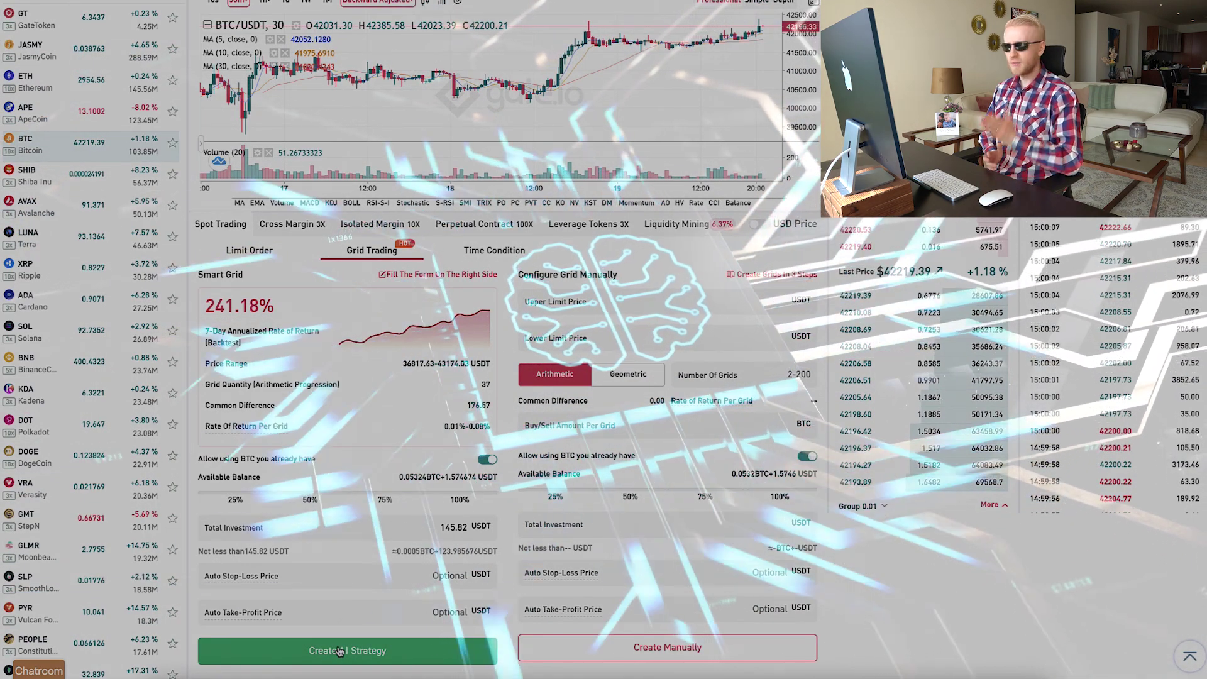
drag(339, 650, 495, 279)
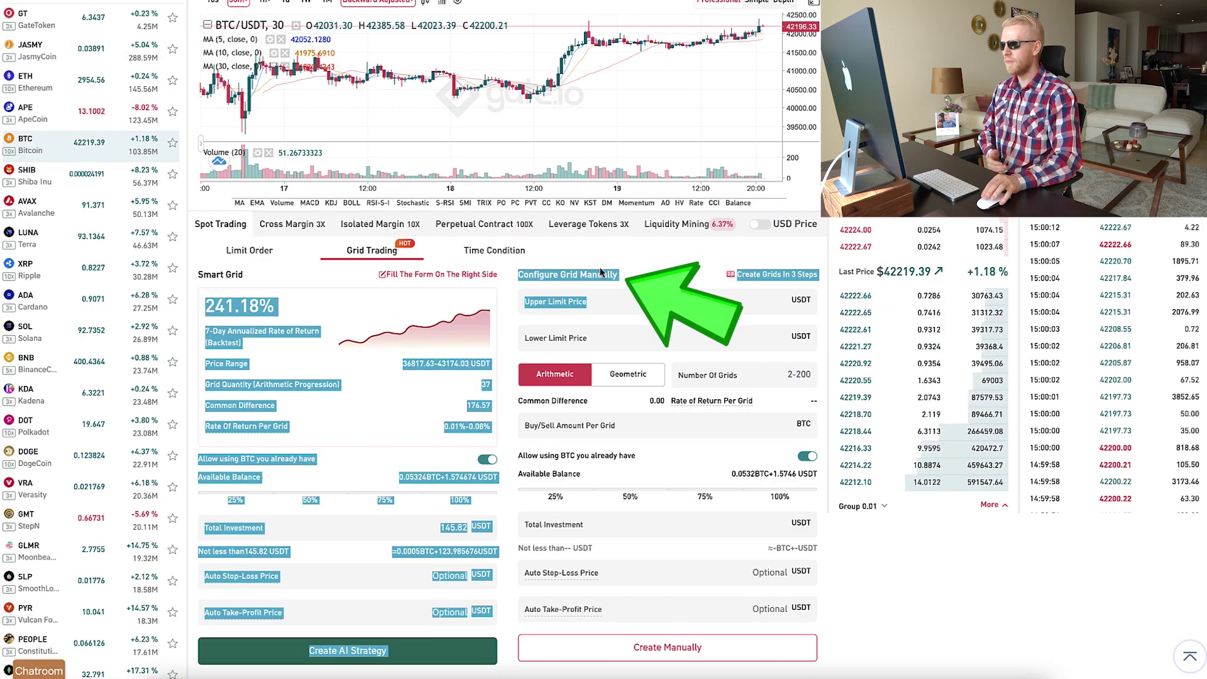
click(457, 415)
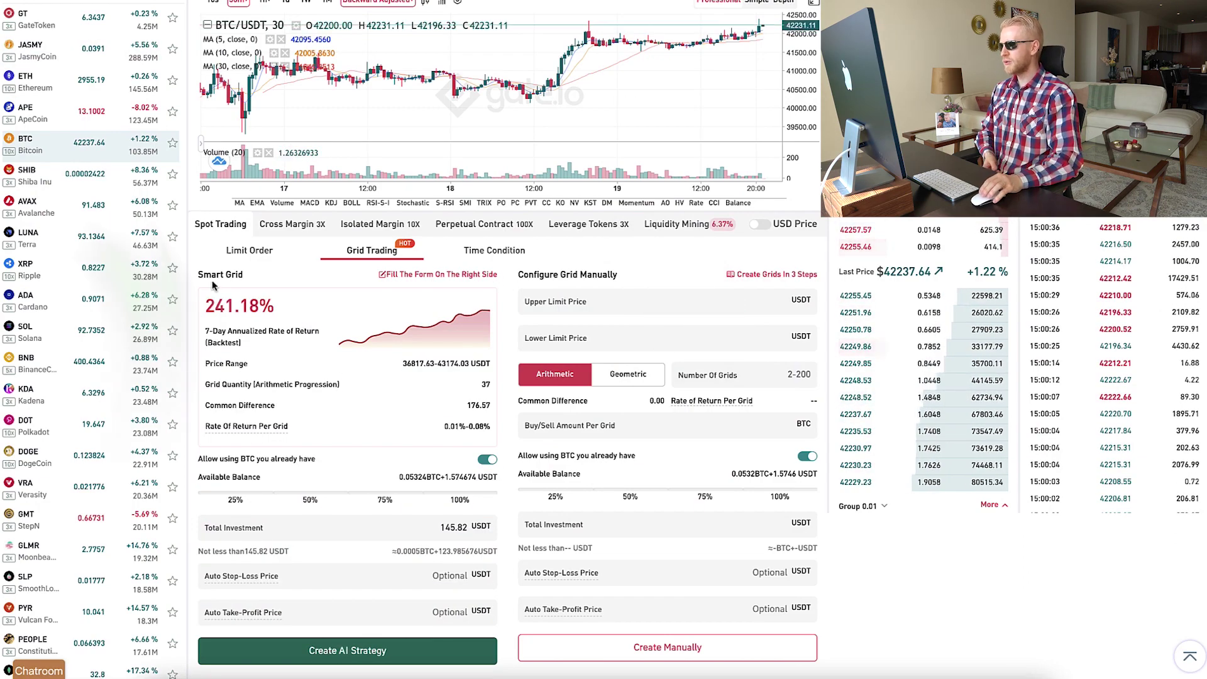
drag(550, 275, 569, 276)
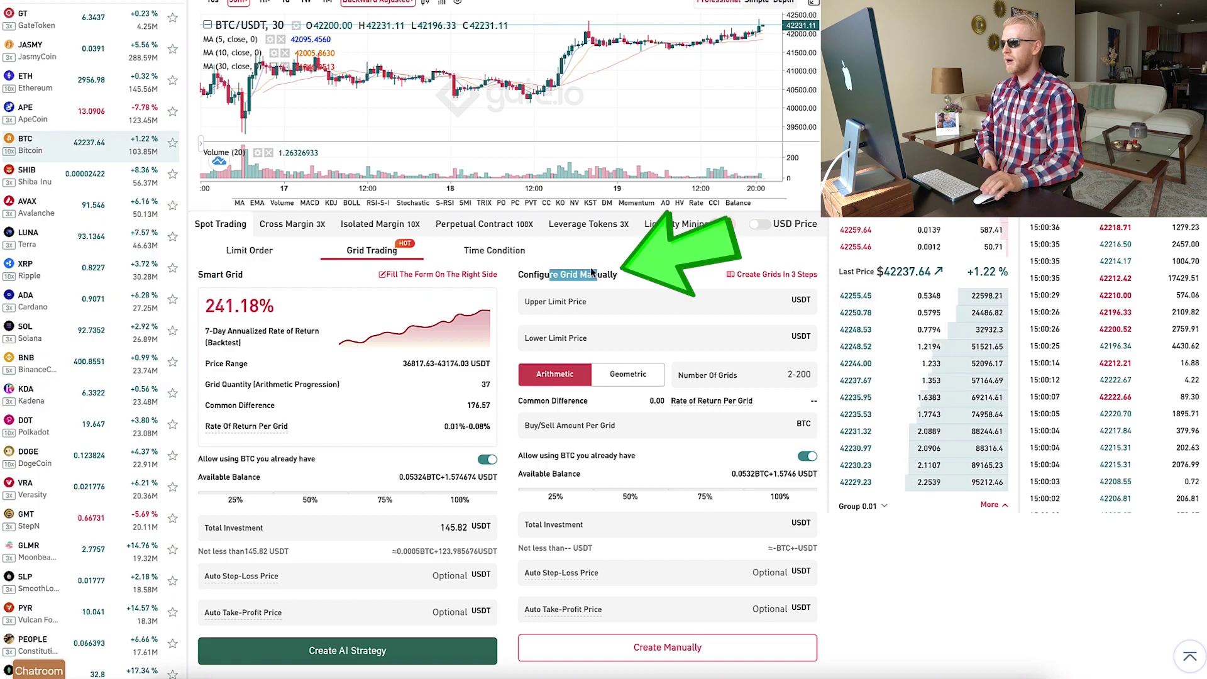
scroll(399, 53, up, 2)
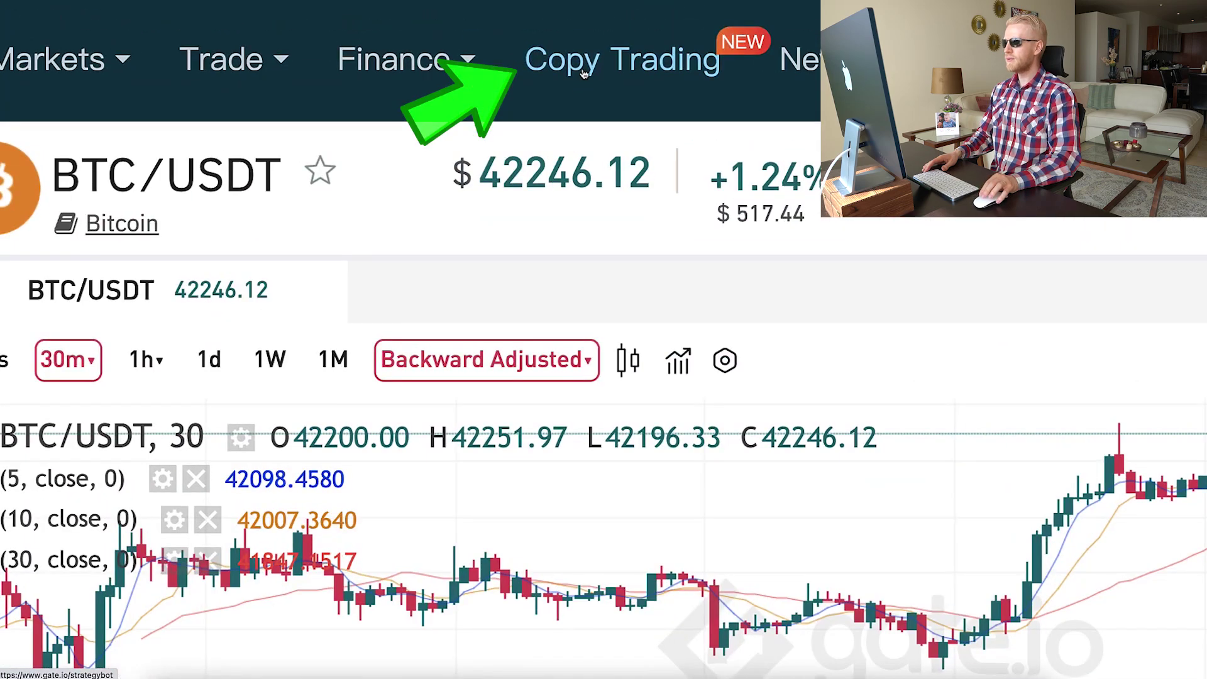
click(419, 19)
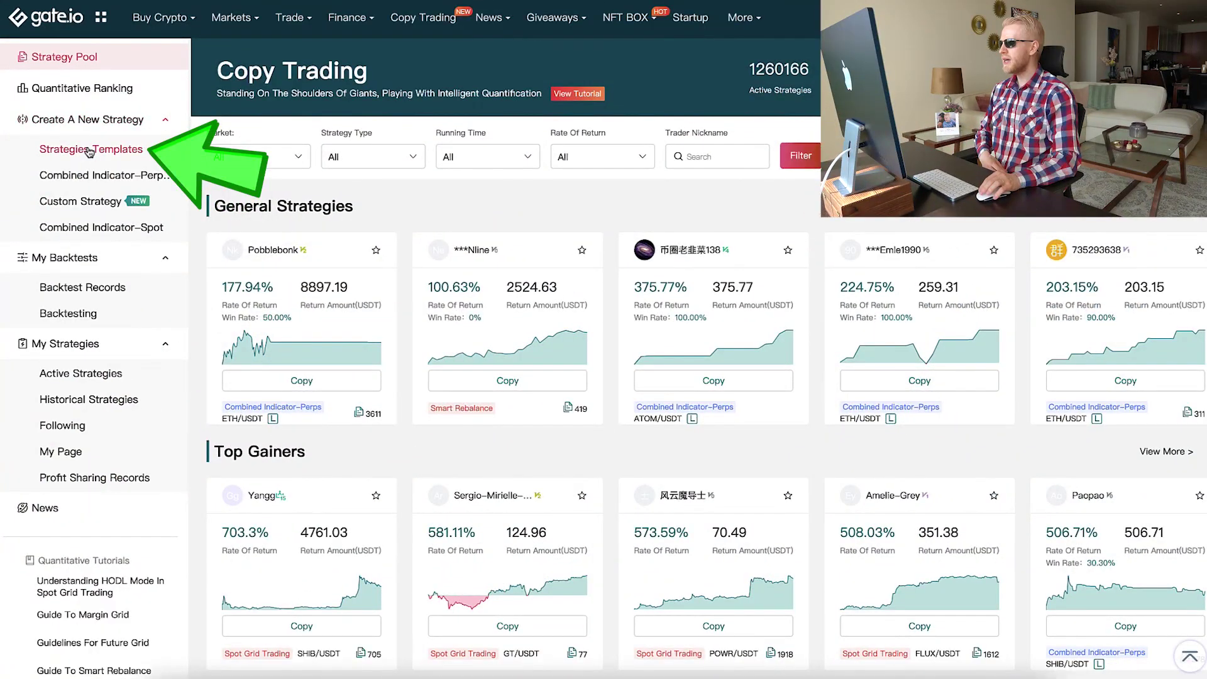
Bring up the Strategies Templates list under Create A New Strategy in the Copy Trading sidebar
click(89, 152)
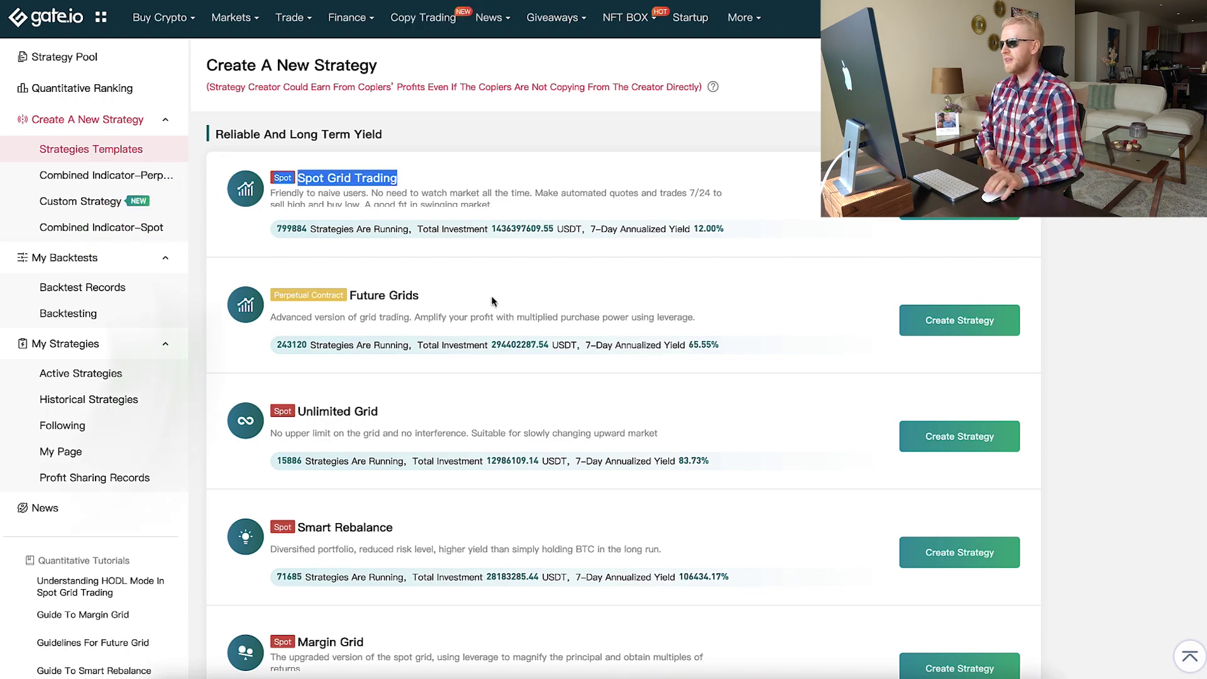
scroll(439, 422, down, 3)
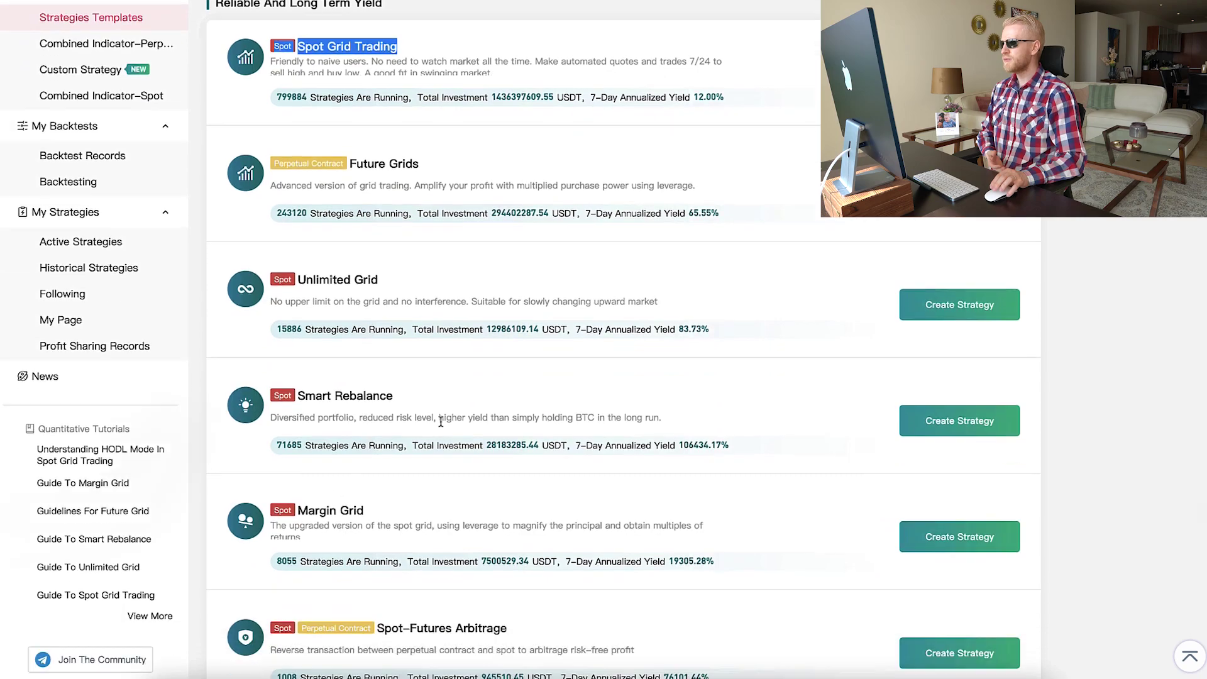
scroll(438, 422, down, 3)
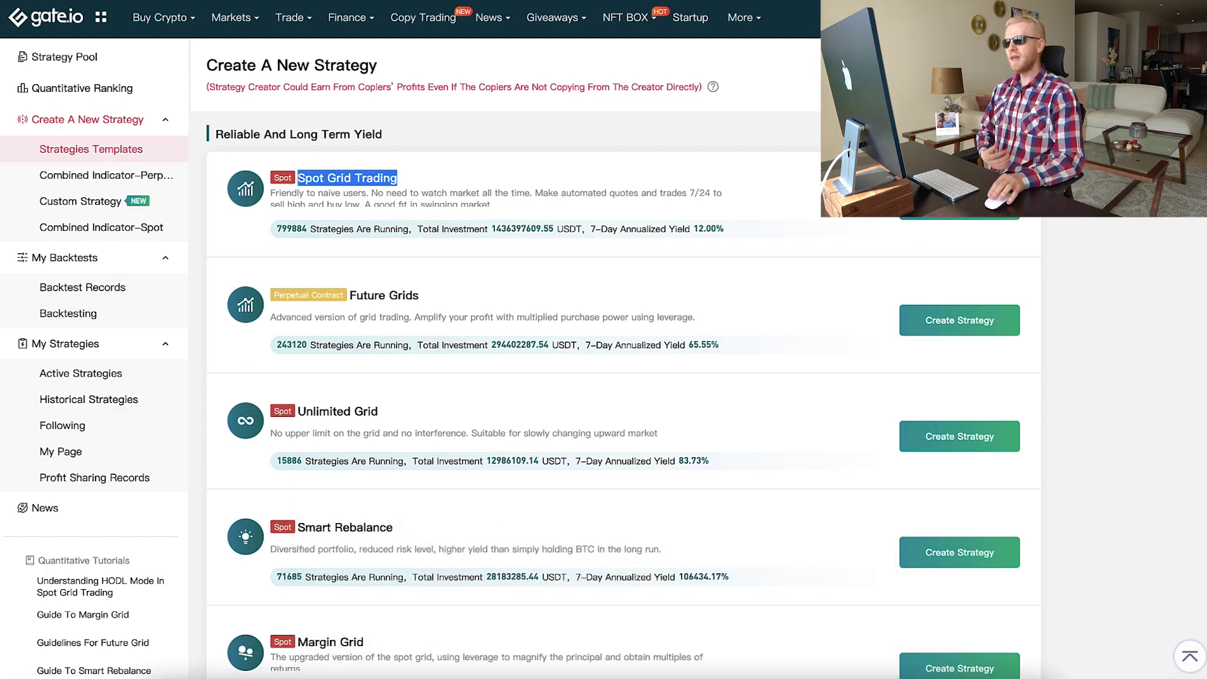
Start a new Spot Grid Trading strategy from the templates list
click(998, 206)
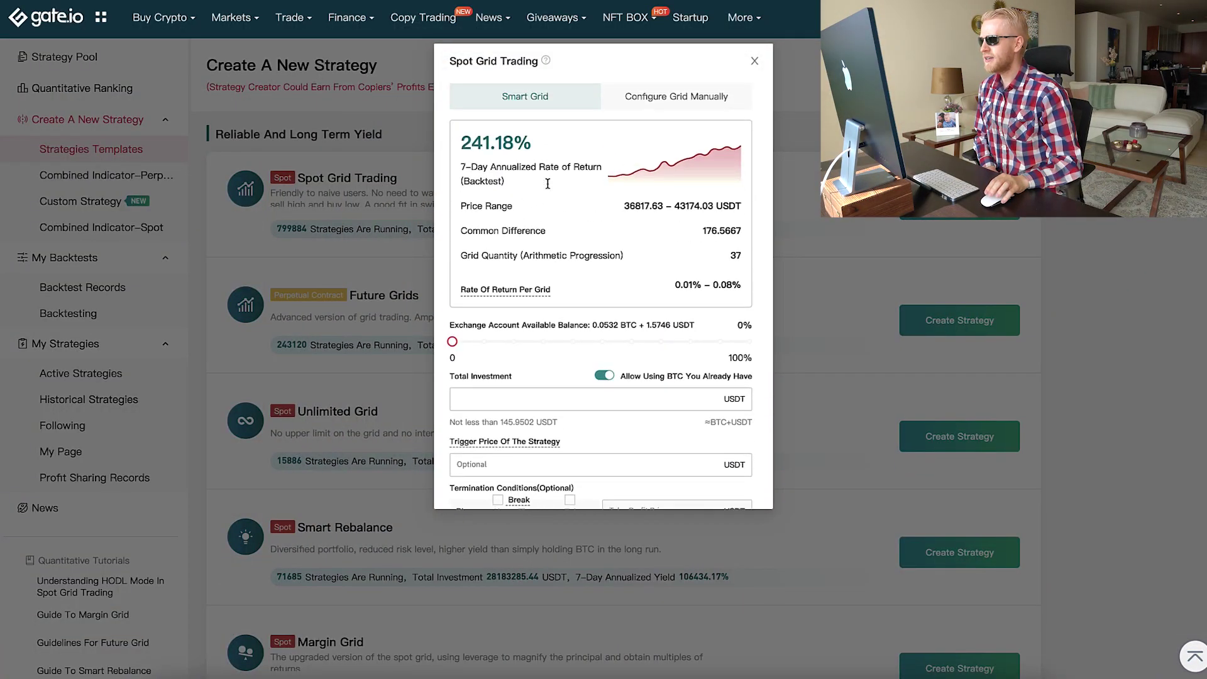
scroll(547, 182, up, 2)
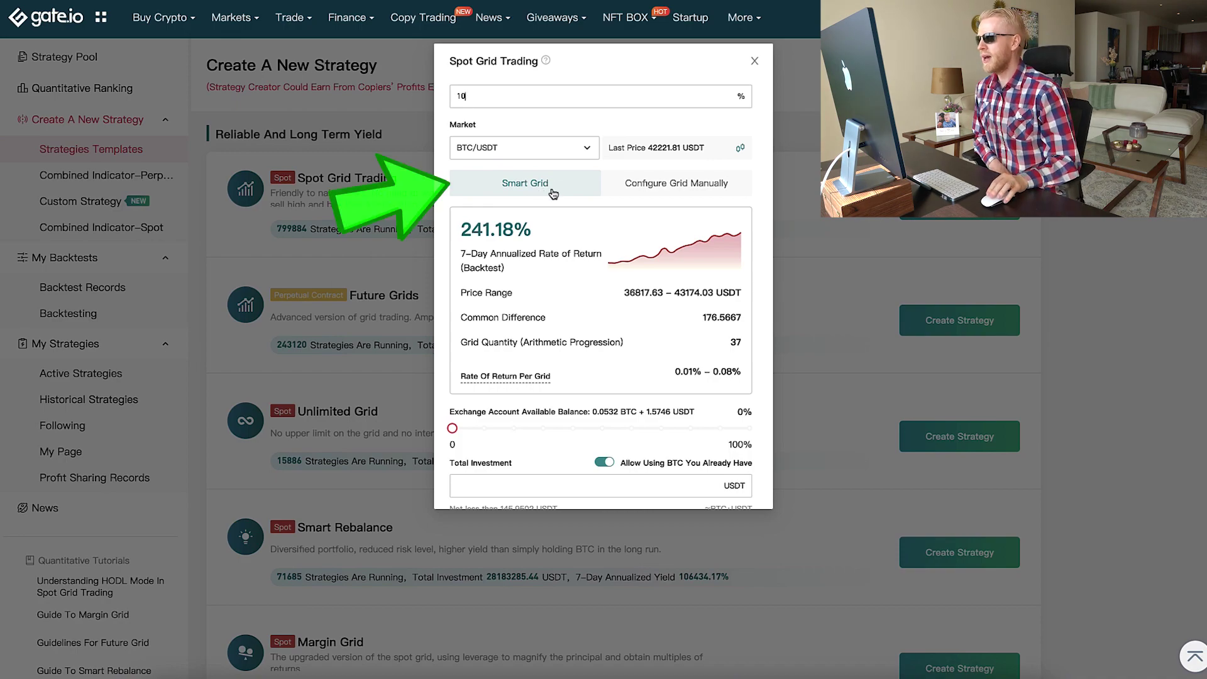
Switch the Spot Grid Trading dialog to Configure Grid Manually
click(621, 190)
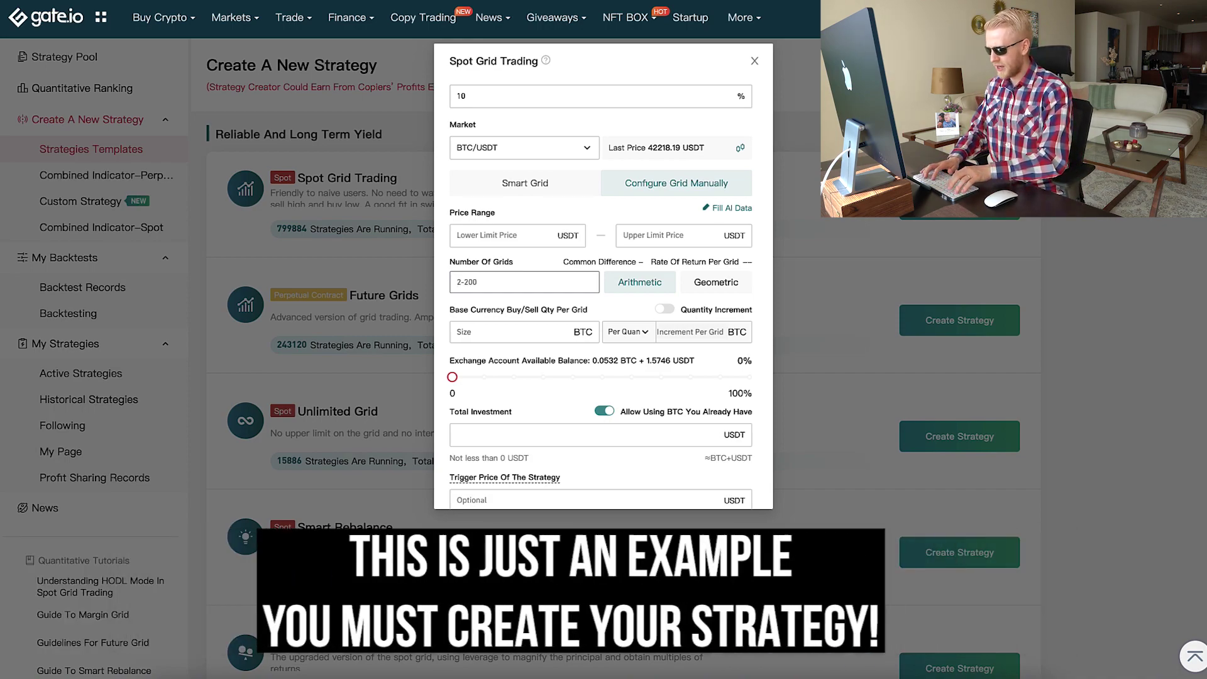
Set the manual BTC/USDT grid to 35000–45000 USDT with 20 grids, then show the market list
key(BackSpace)
key(BackSpace)
text(45000)
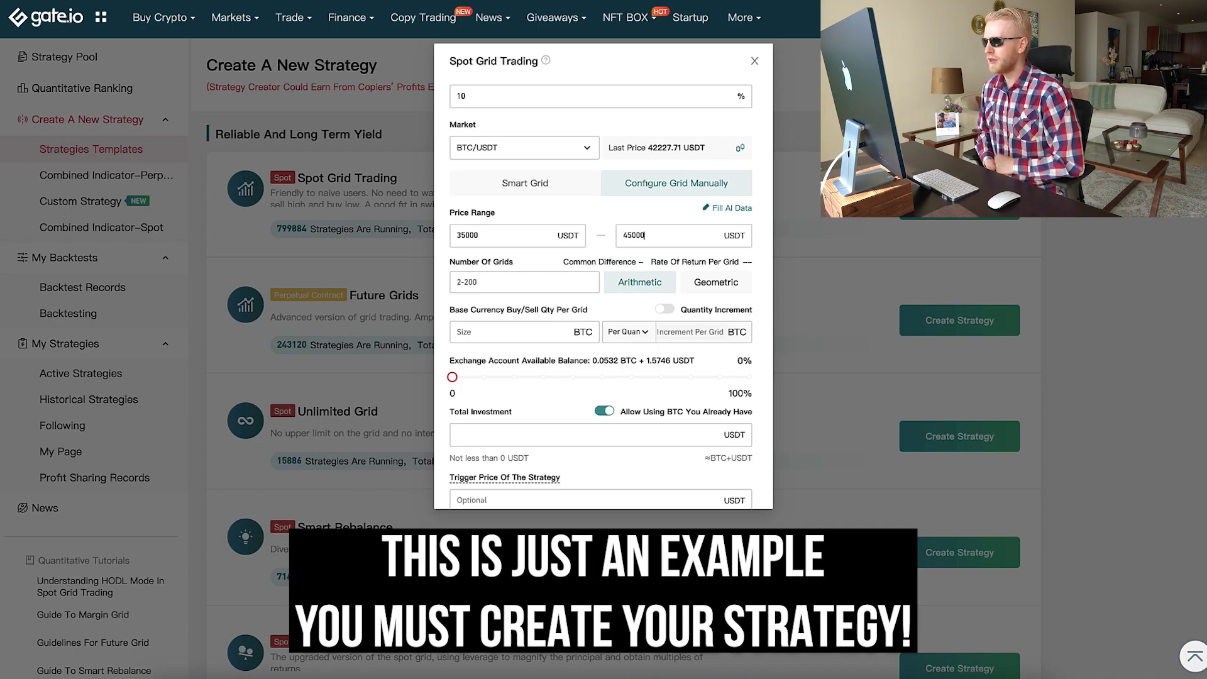
text(20)
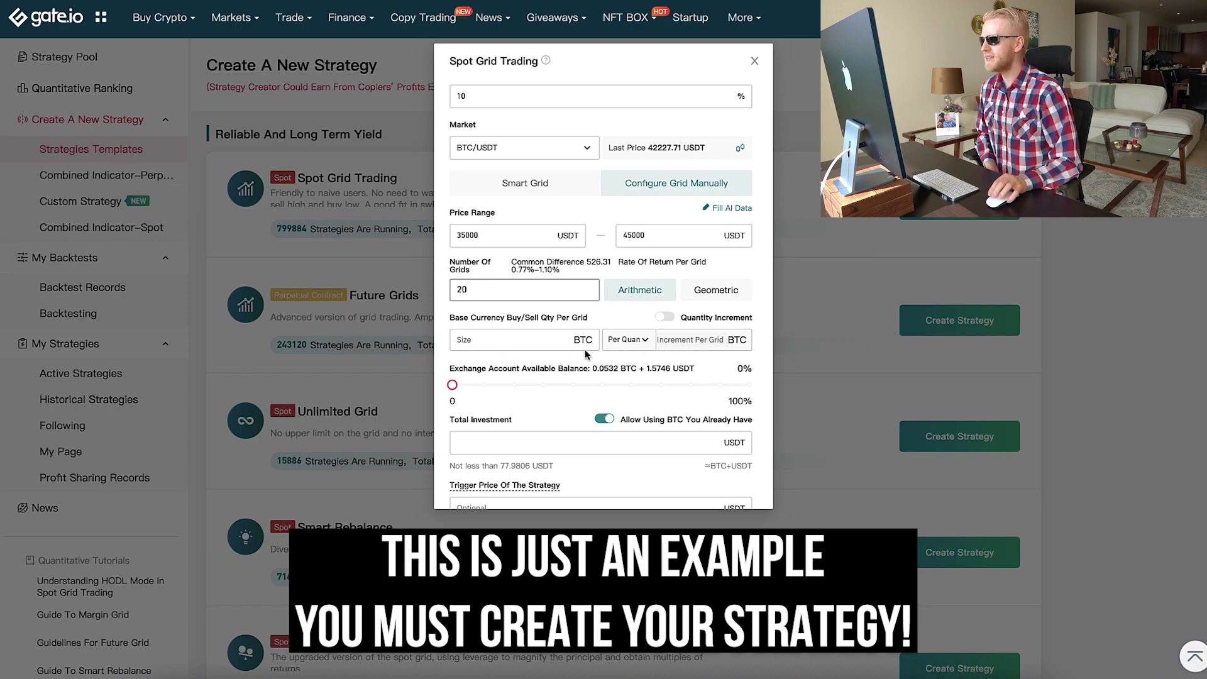
click(568, 147)
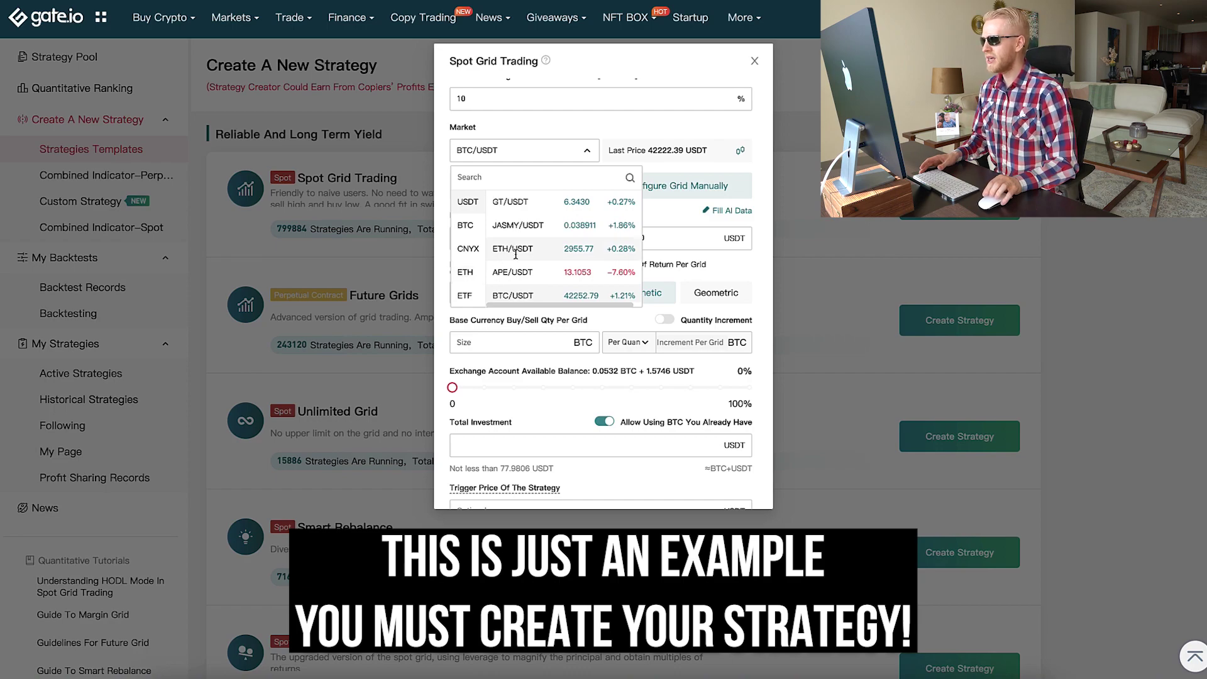
scroll(516, 252, down, 2)
scroll(516, 253, down, 2)
scroll(515, 252, down, 2)
scroll(515, 252, down, 2)
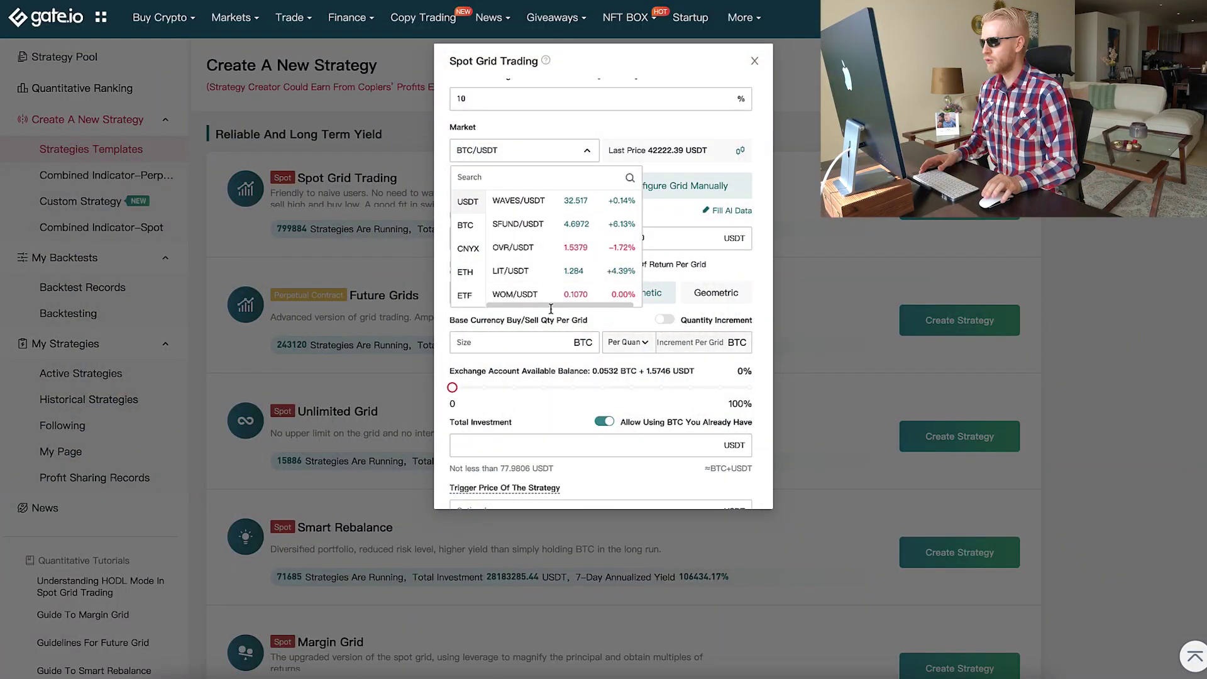
click(620, 334)
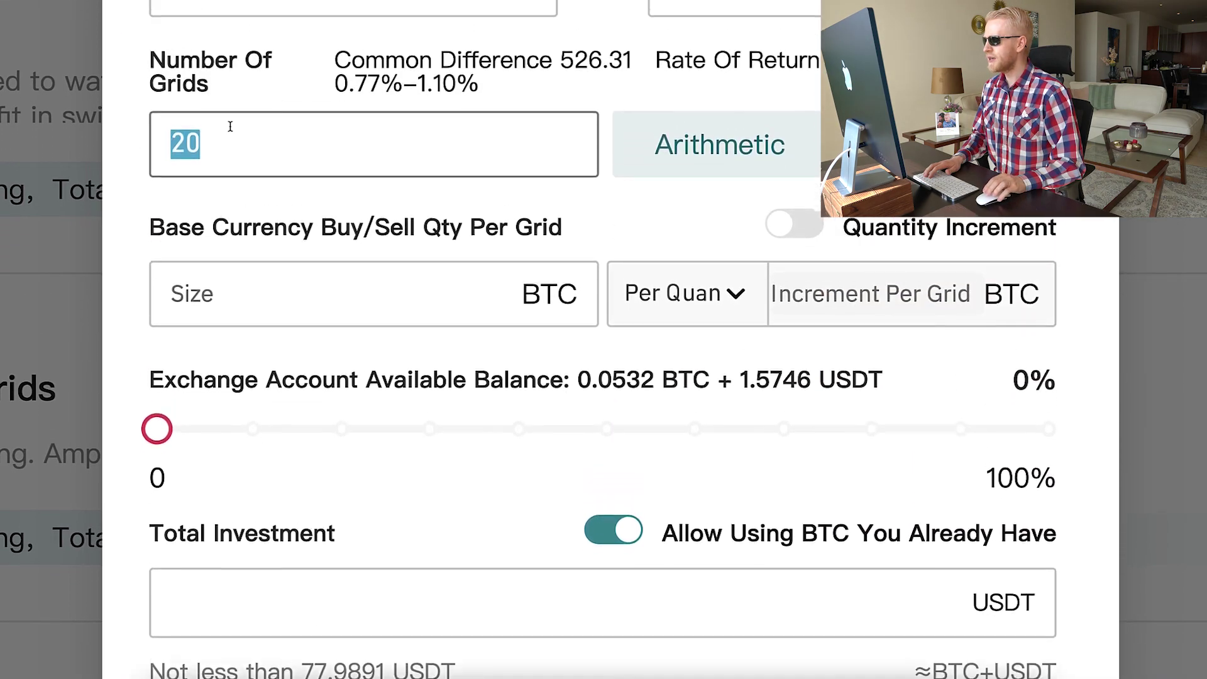
text(50)
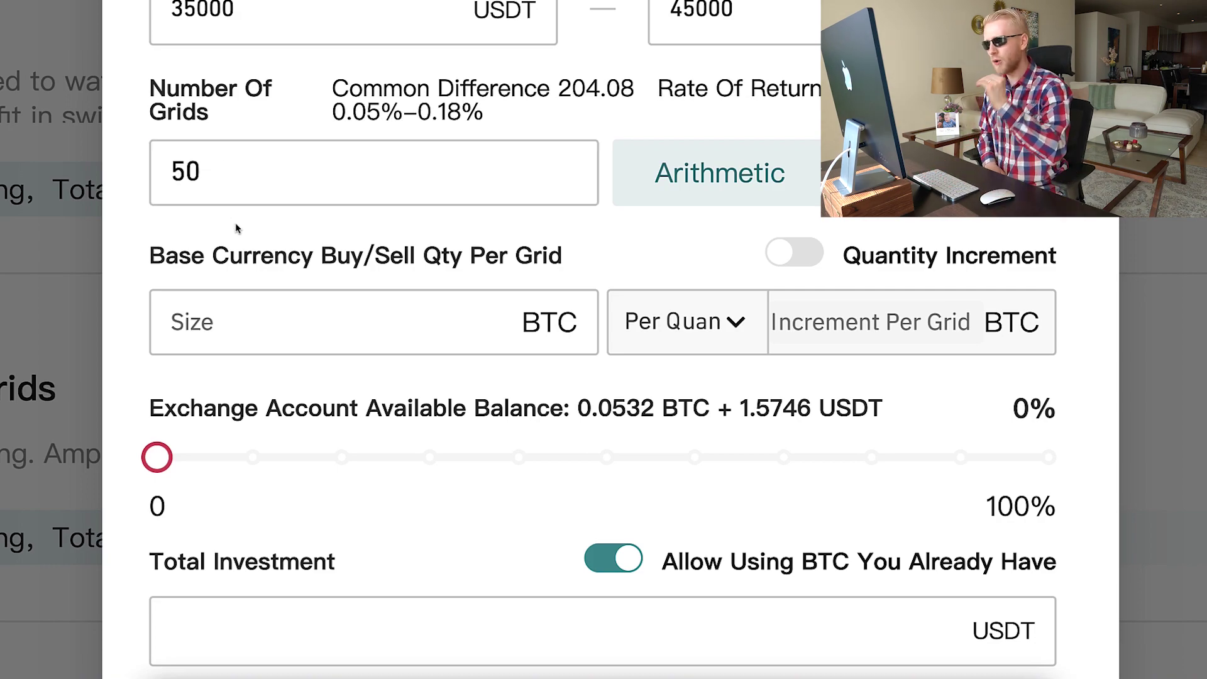
scroll(236, 227, down, 3)
drag(474, 359, 293, 359)
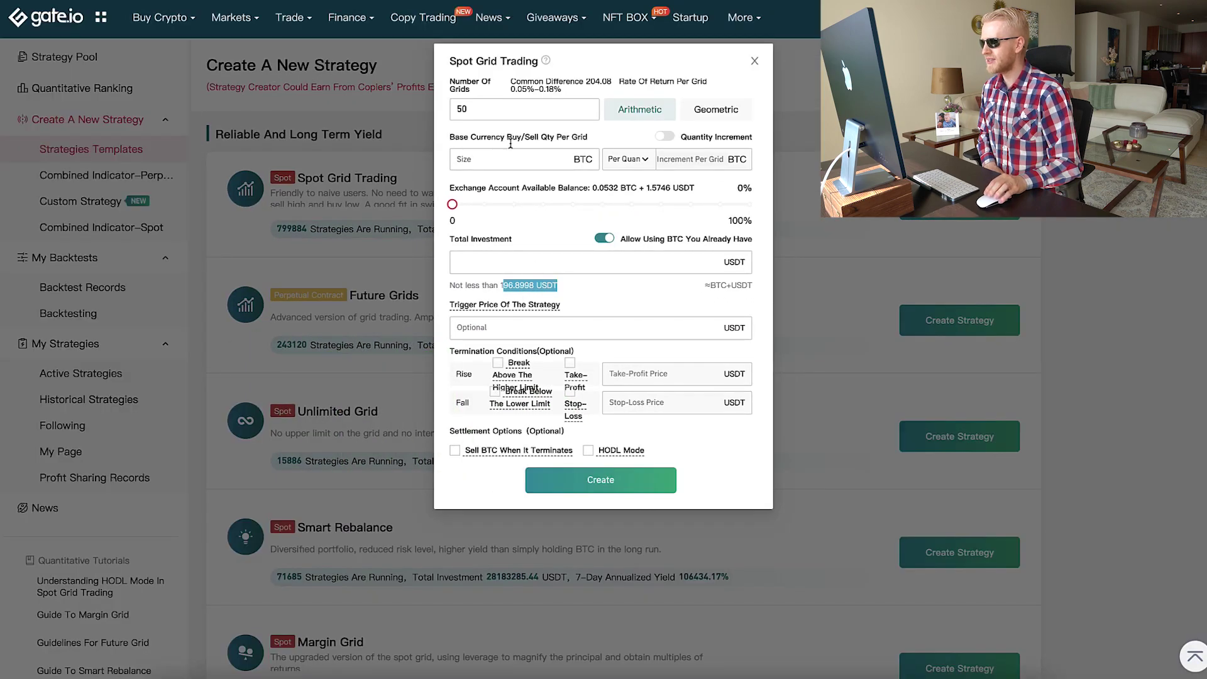
Replace the 50-grid count with 5 grids, giving a 2500 common difference
key(BackSpace)
key(BackSpace)
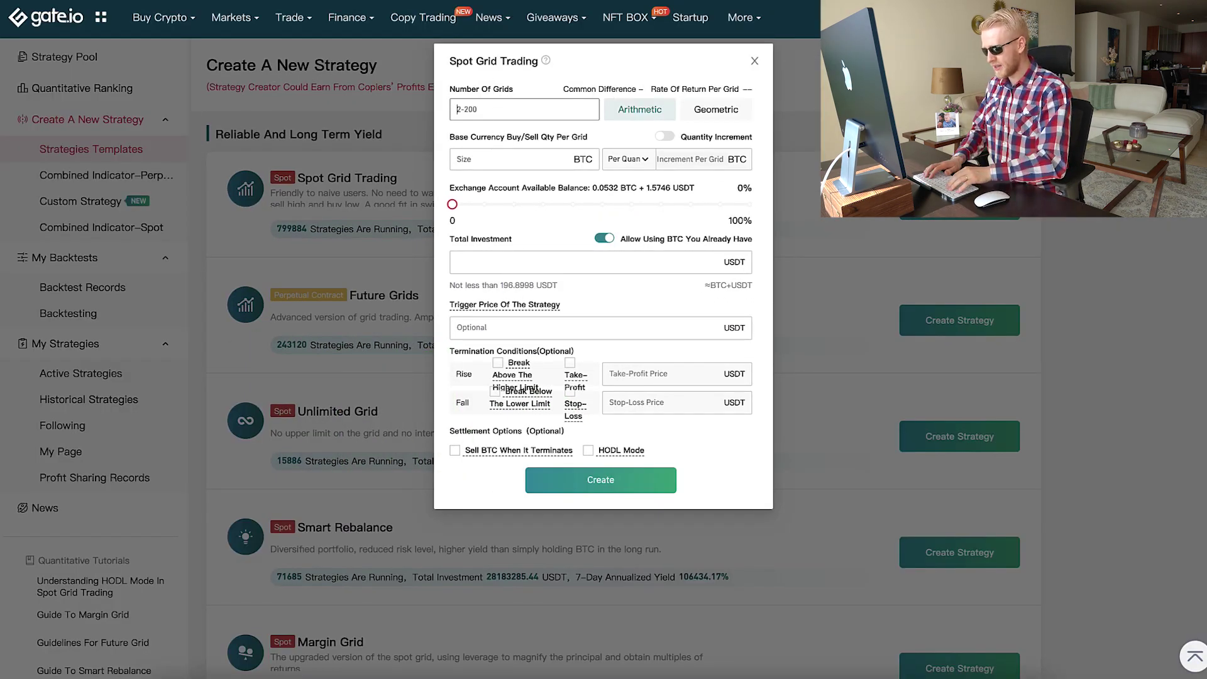
text(5)
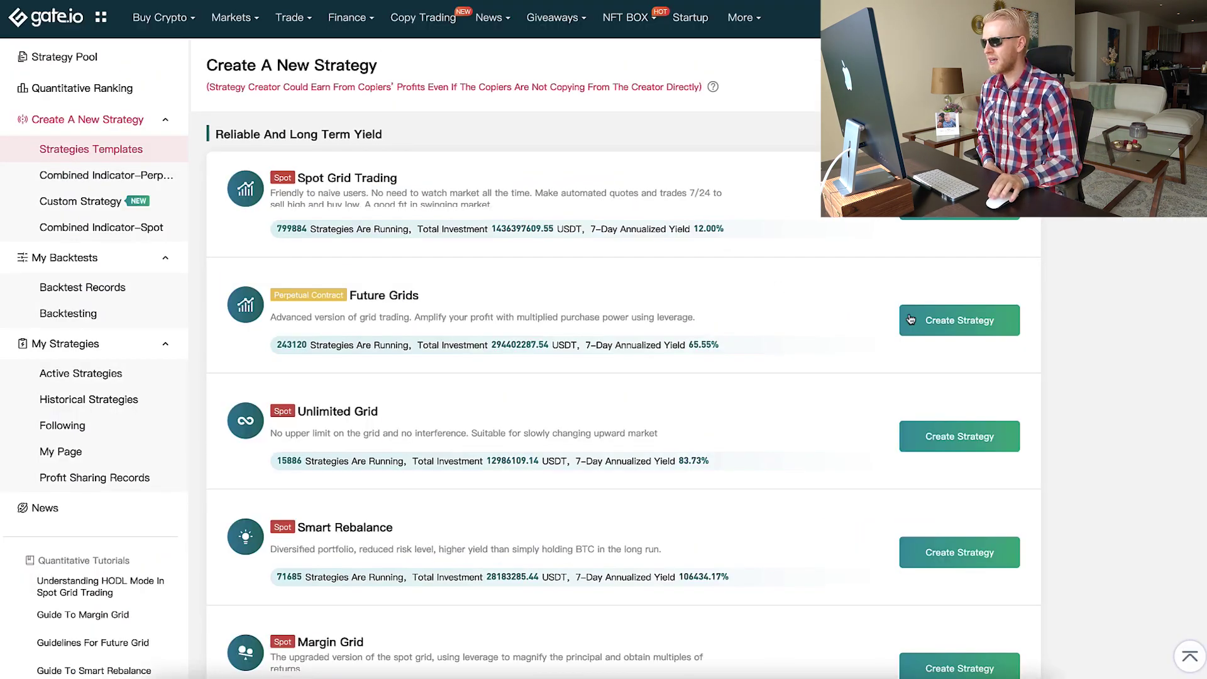
click(910, 320)
scroll(694, 373, down, 3)
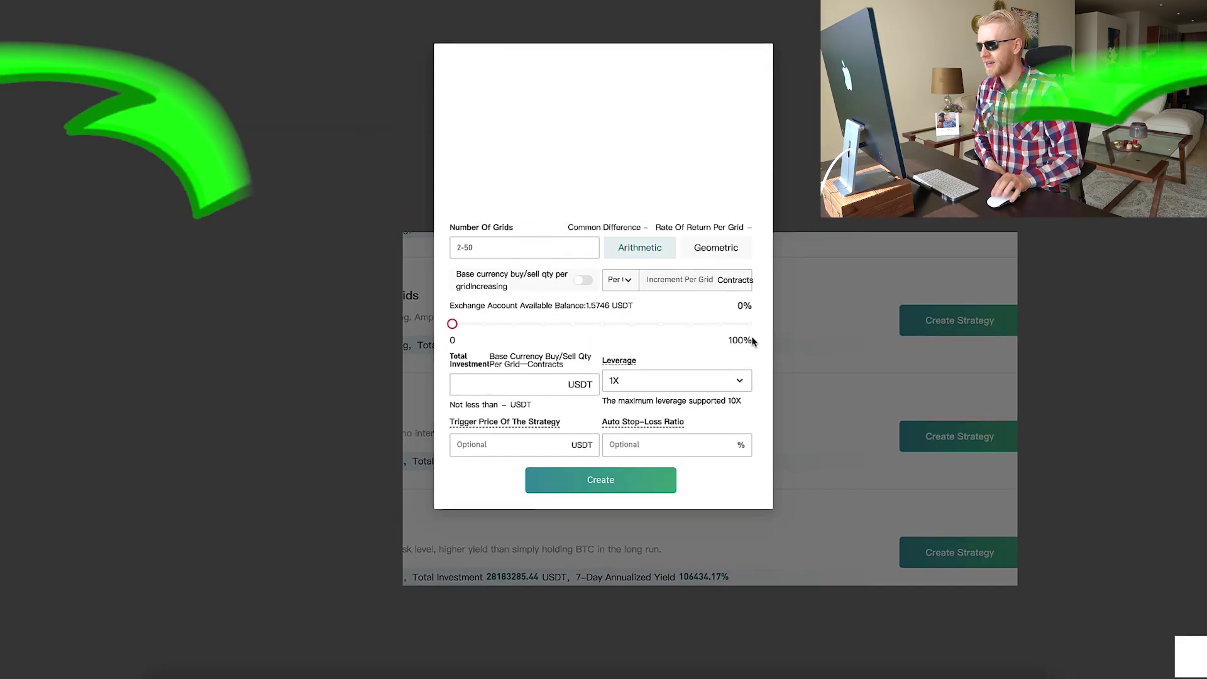
click(723, 381)
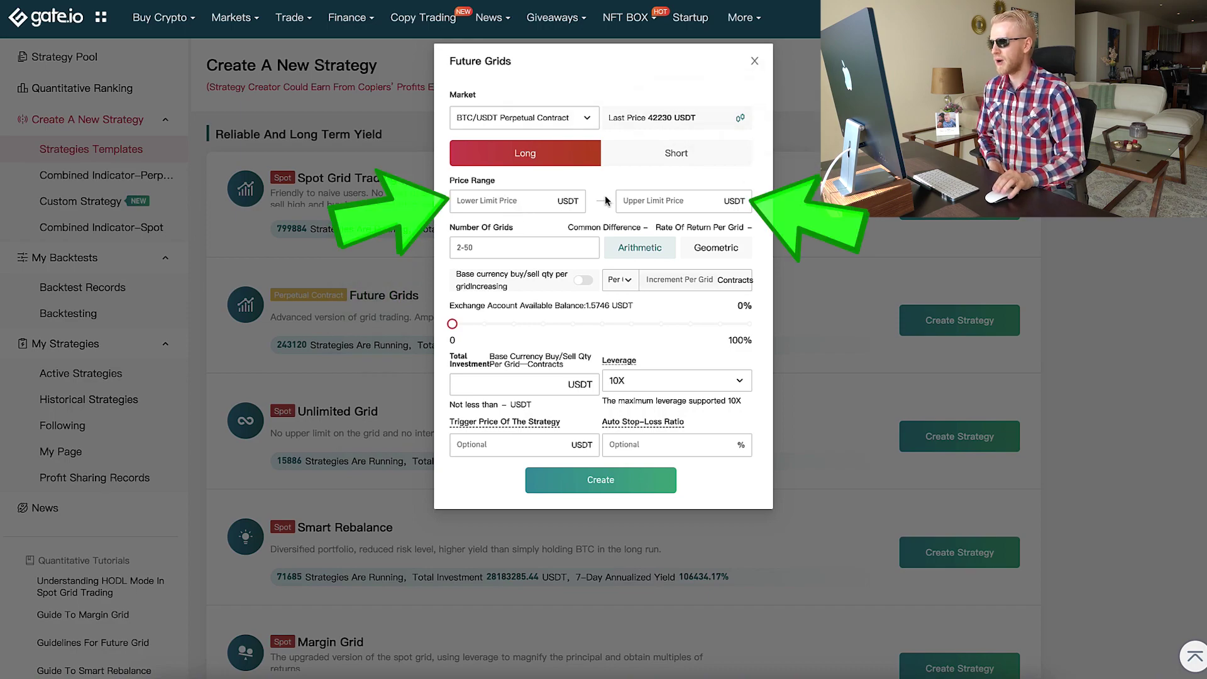
click(555, 127)
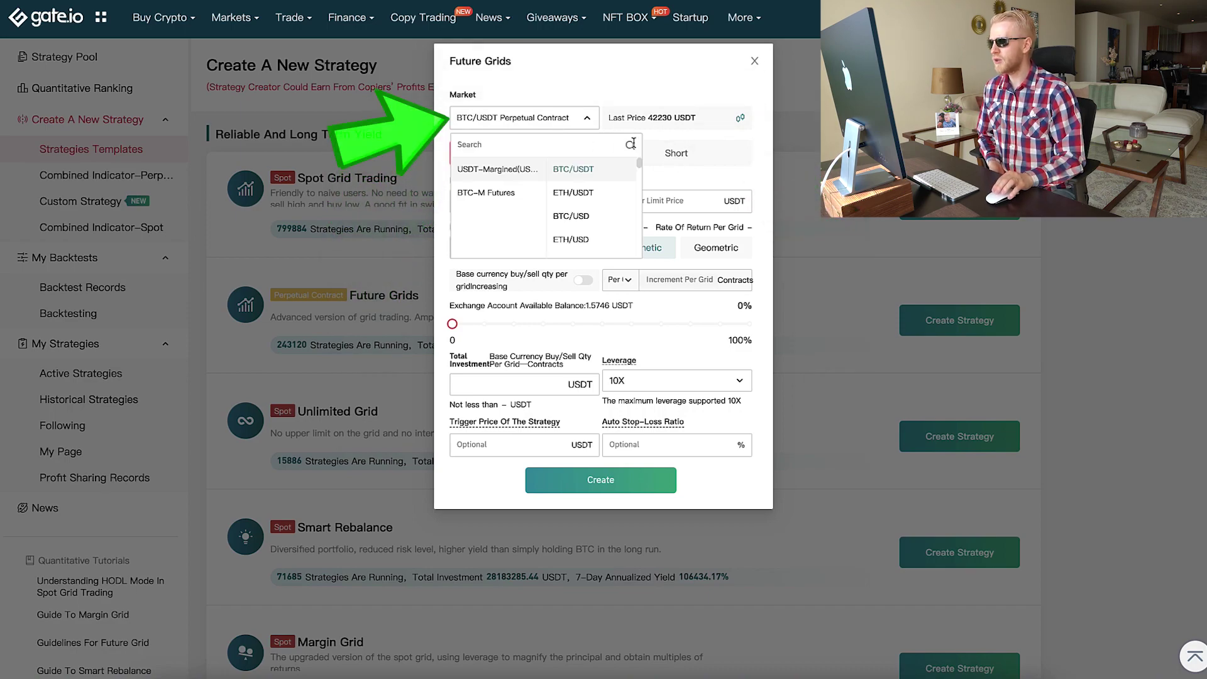
click(652, 106)
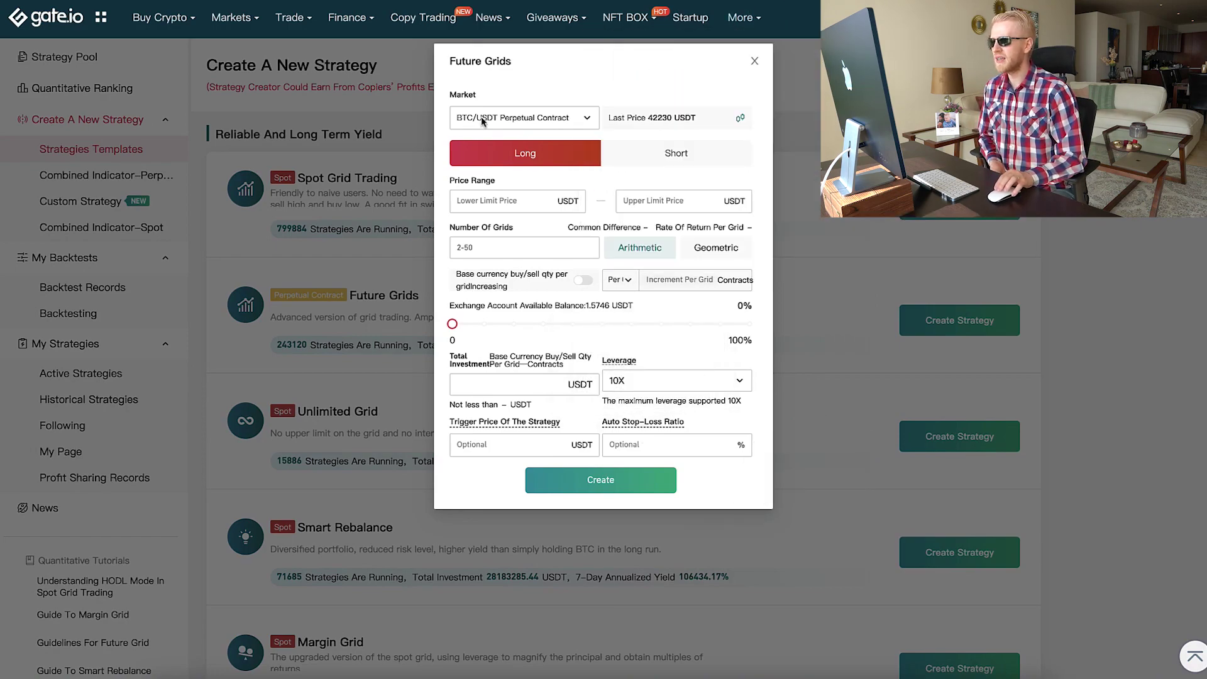
Close the Future Grids form and highlight Spot Grid, Unlimited Grid and Smart Rebalance running counts
click(755, 62)
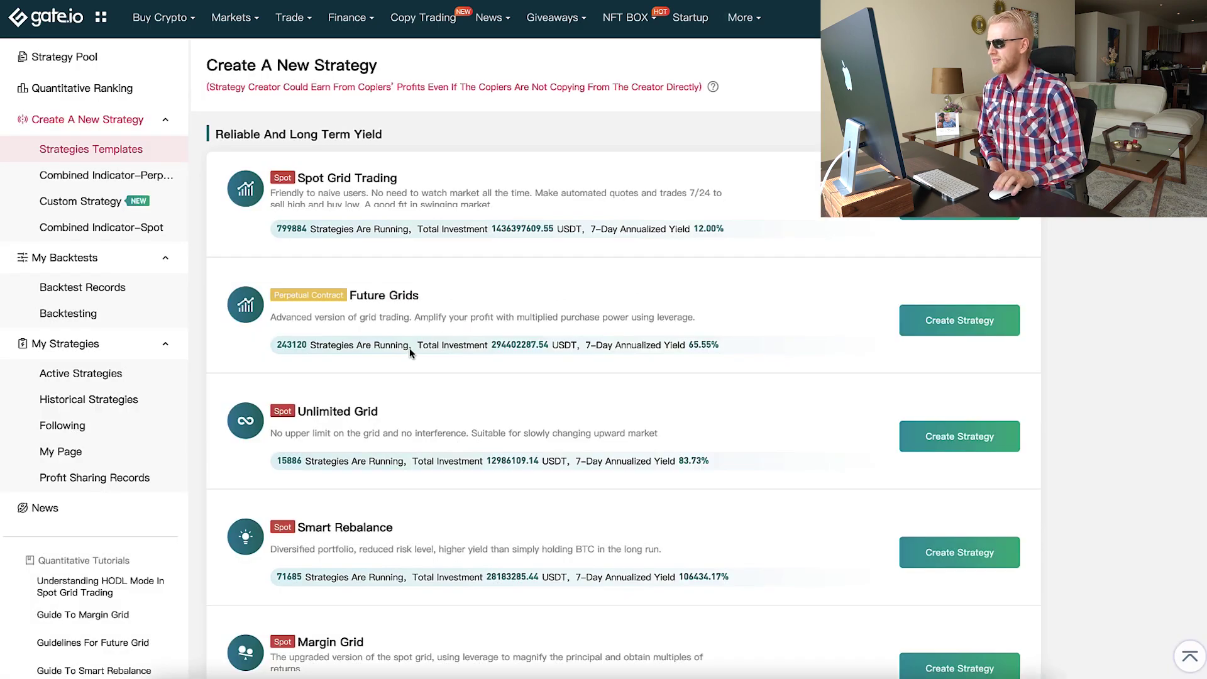
scroll(401, 357, down, 2)
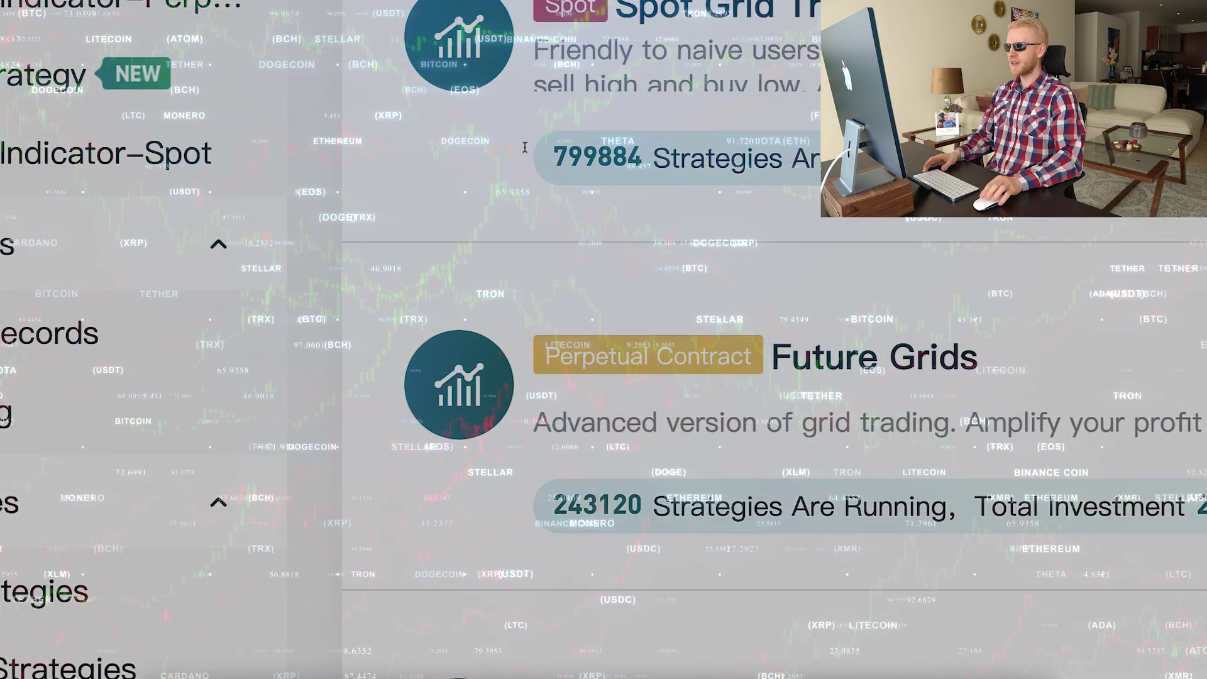
drag(553, 158, 731, 157)
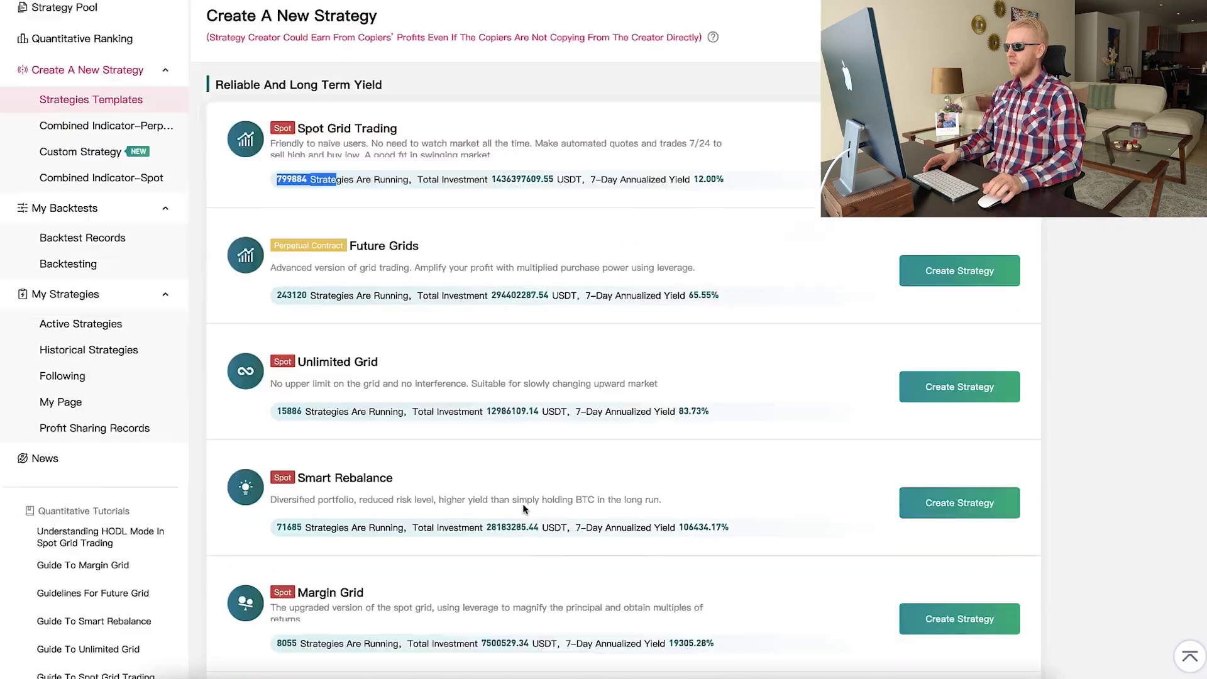
scroll(524, 510, down, 1)
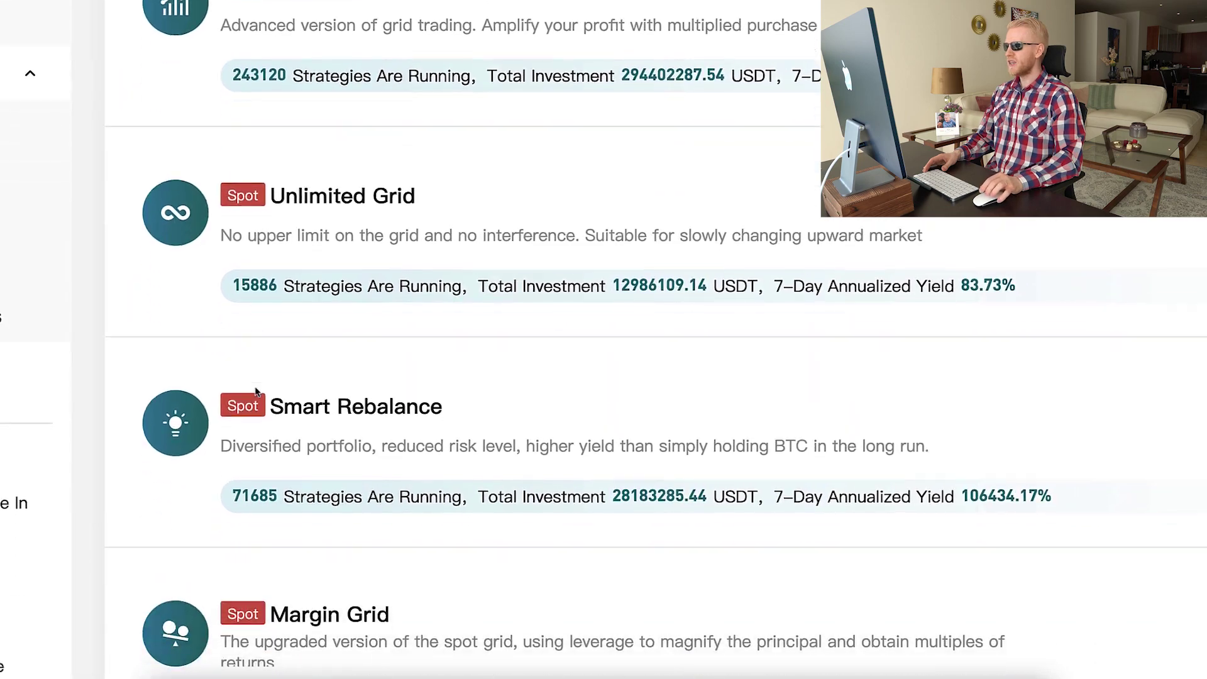
scroll(281, 291, down, 1)
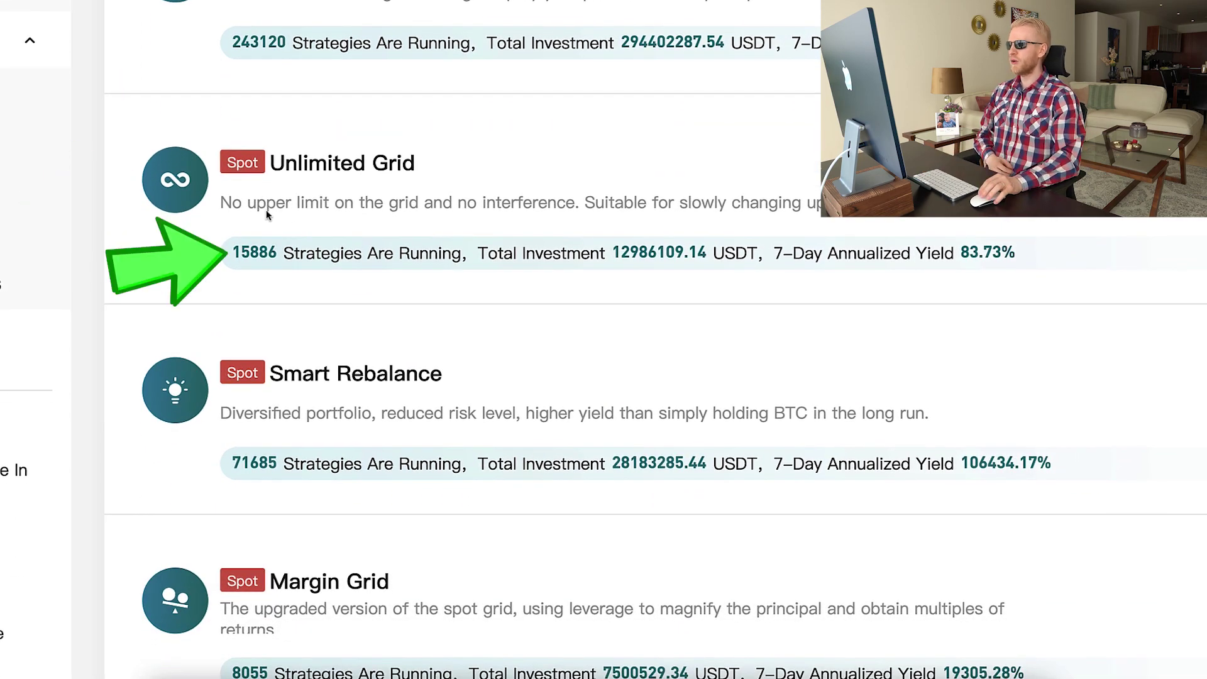
drag(252, 254, 230, 254)
drag(199, 452, 312, 449)
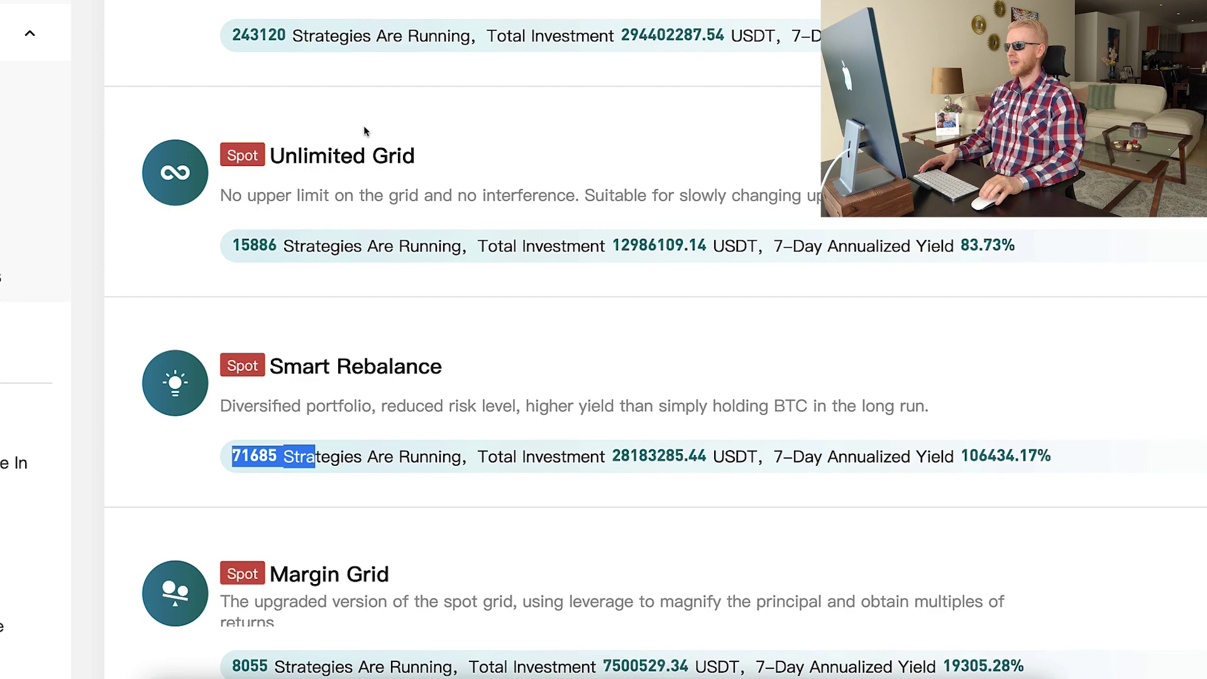
drag(367, 129, 387, 246)
scroll(422, 252, up, 1)
scroll(422, 252, up, 4)
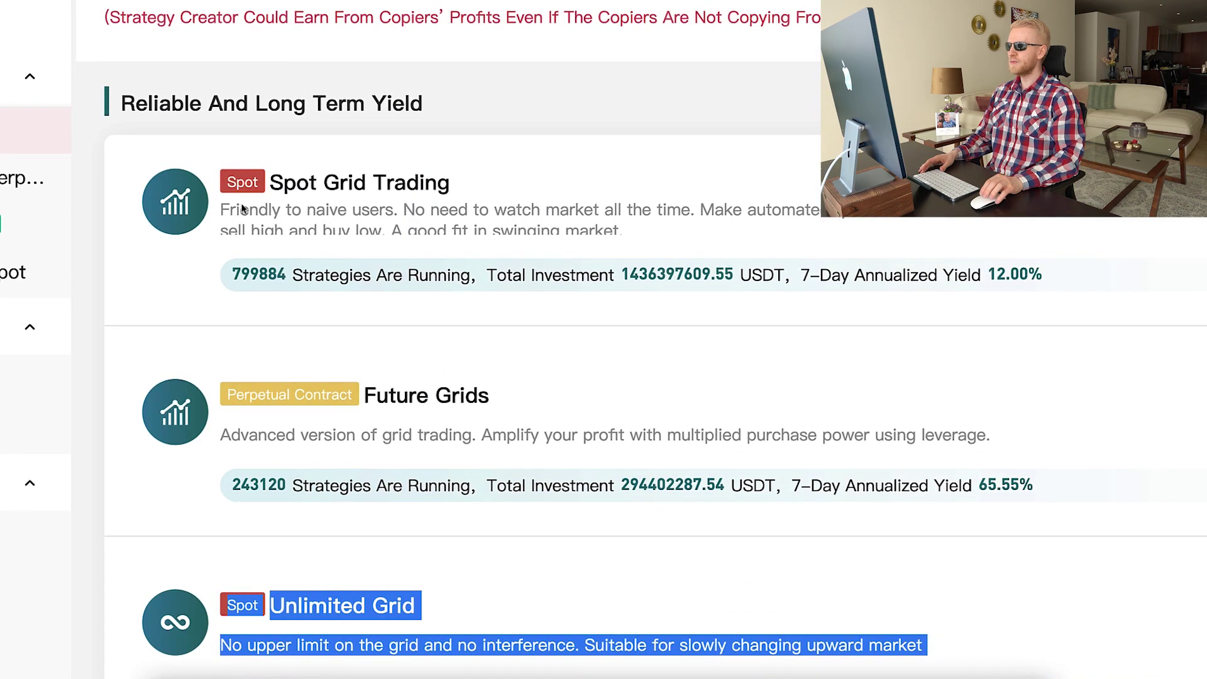
scroll(476, 394, down, 4)
drag(703, 300, 876, 301)
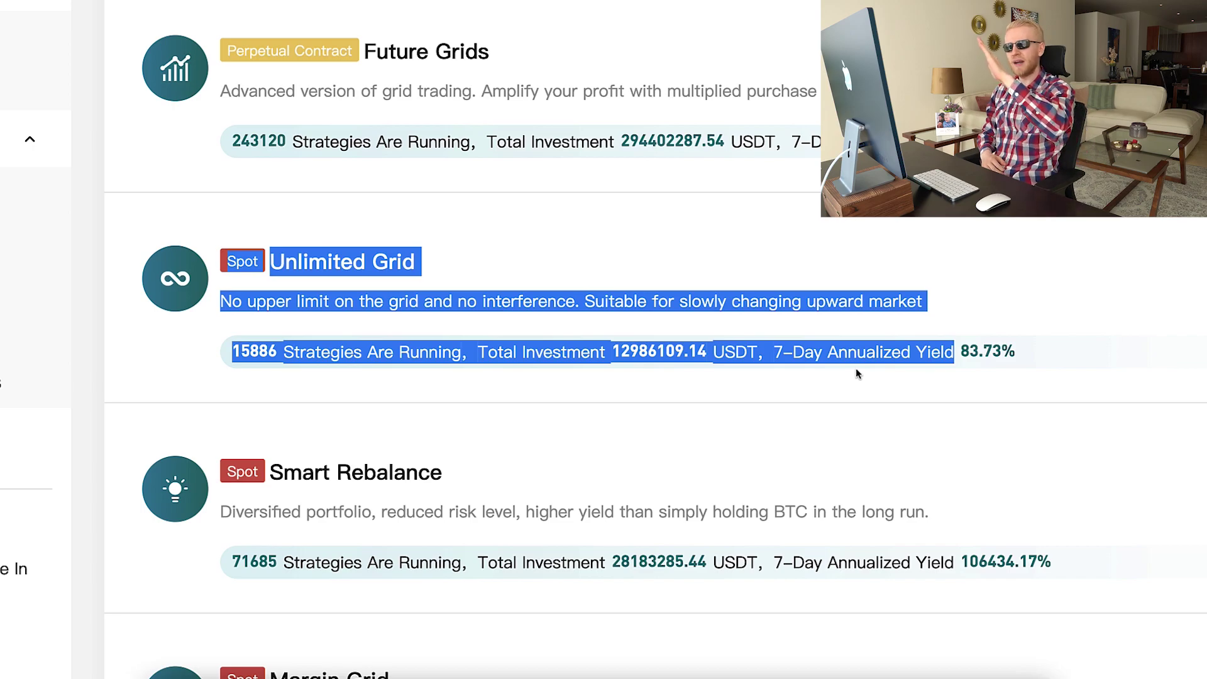
scroll(856, 374, up, 3)
Highlight the top strategy entries, Smart Rebalance's total investment and its description
drag(222, 155, 1094, 537)
click(1117, 542)
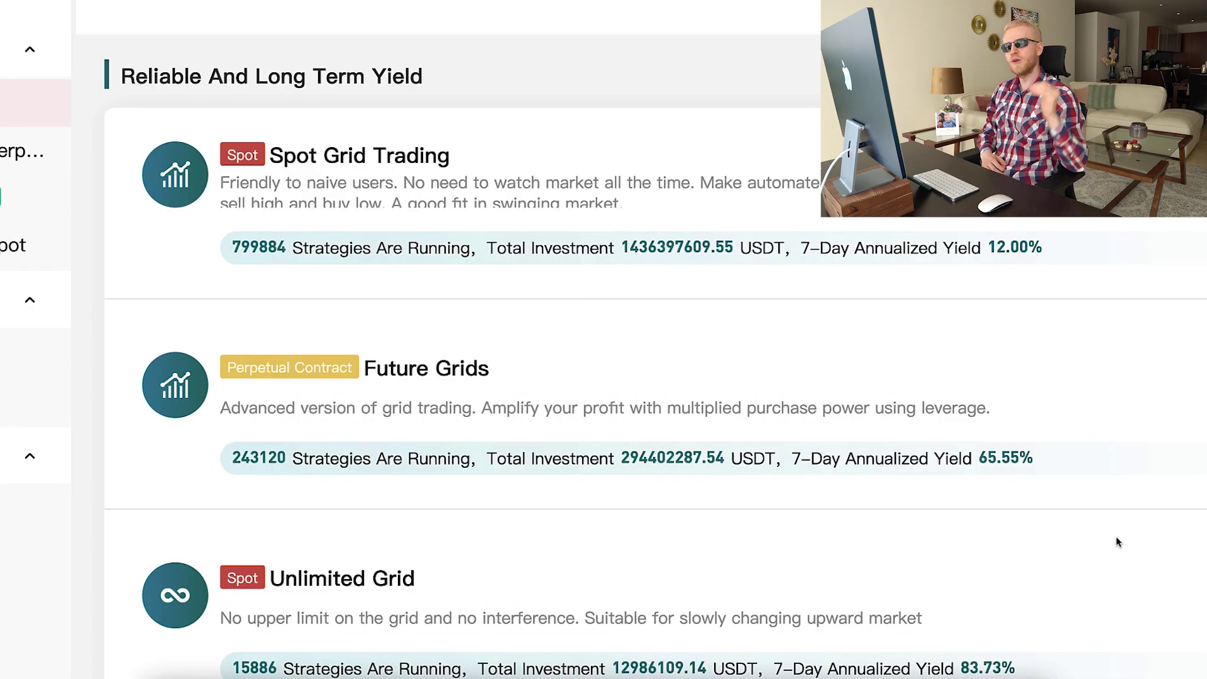
scroll(1117, 542, down, 3)
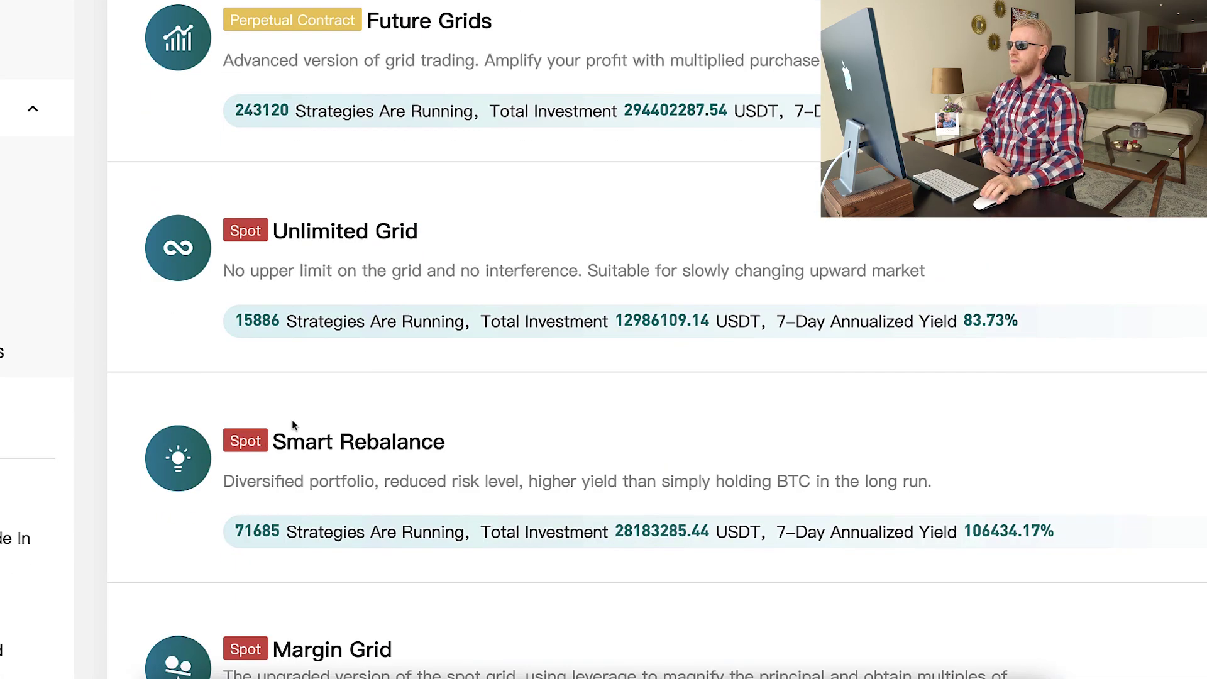
drag(294, 423, 405, 525)
drag(234, 531, 689, 531)
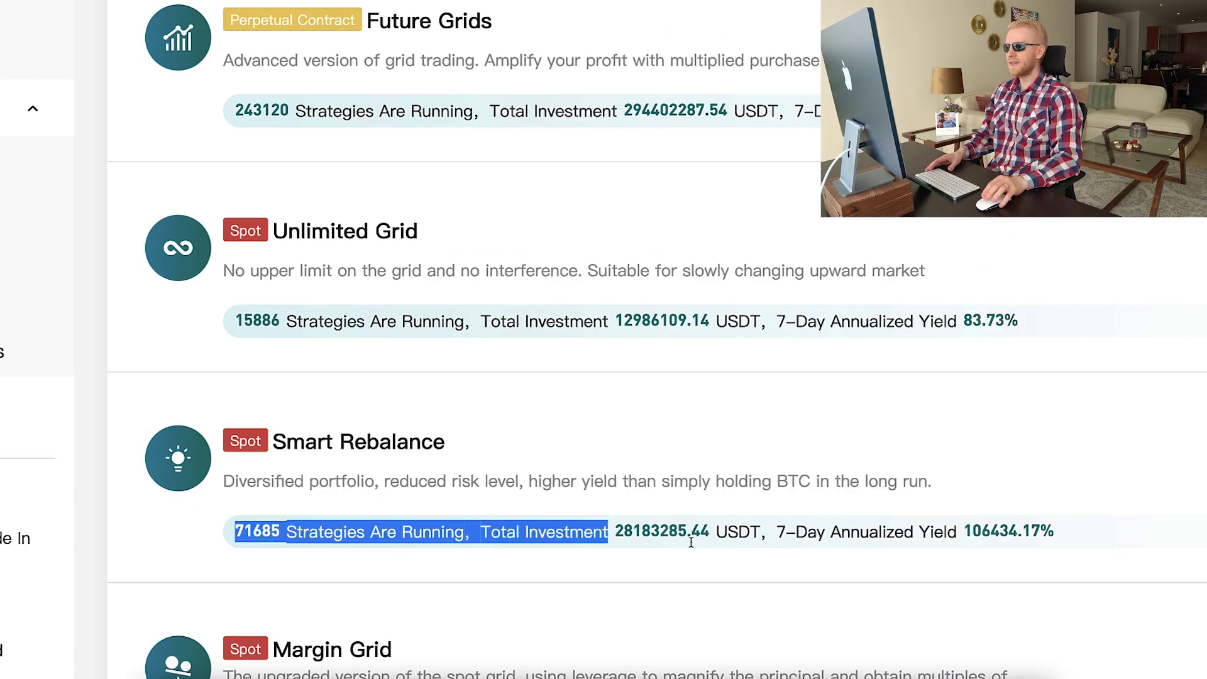
click(644, 532)
double_click(643, 531)
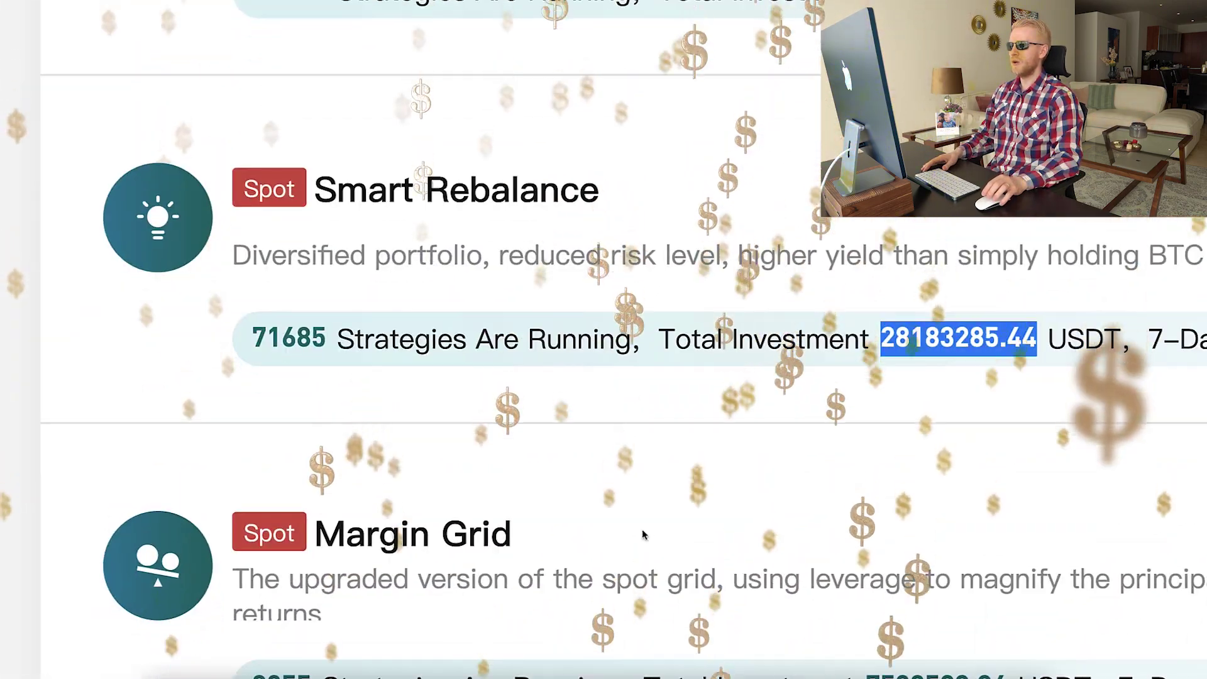
drag(318, 256, 536, 252)
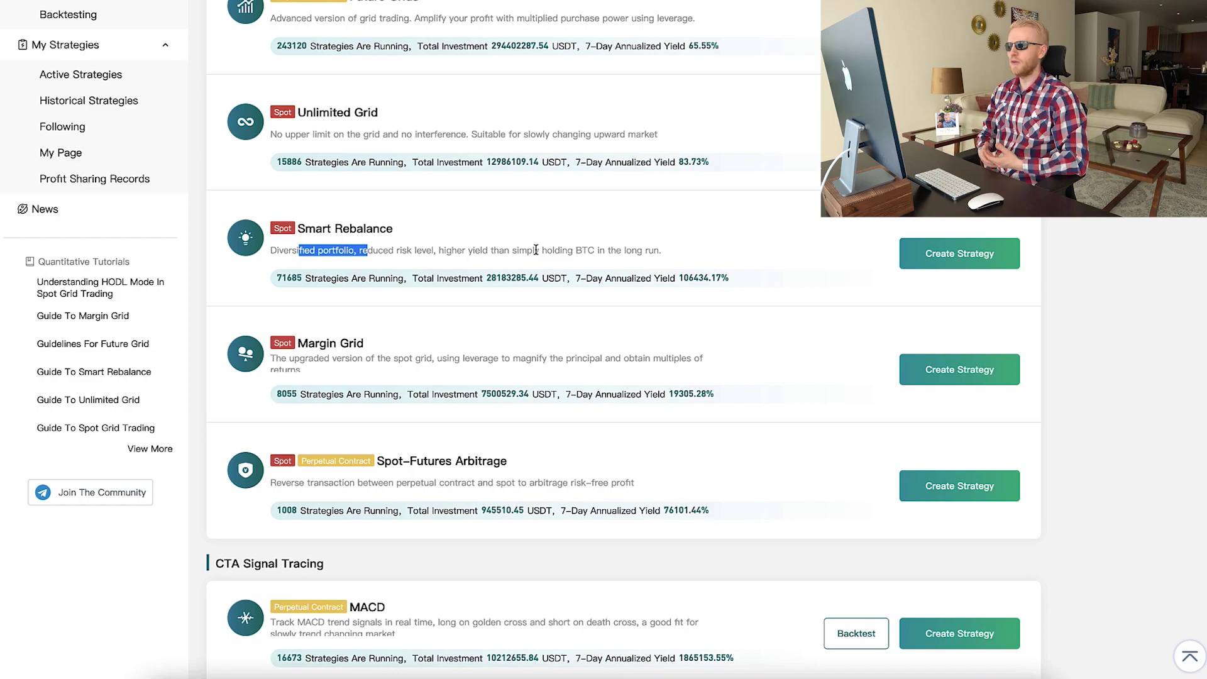
Add BTC, BNB and ETH to a new Smart Rebalance portfolio, allocating BTC 90% and BNB 5%
click(948, 262)
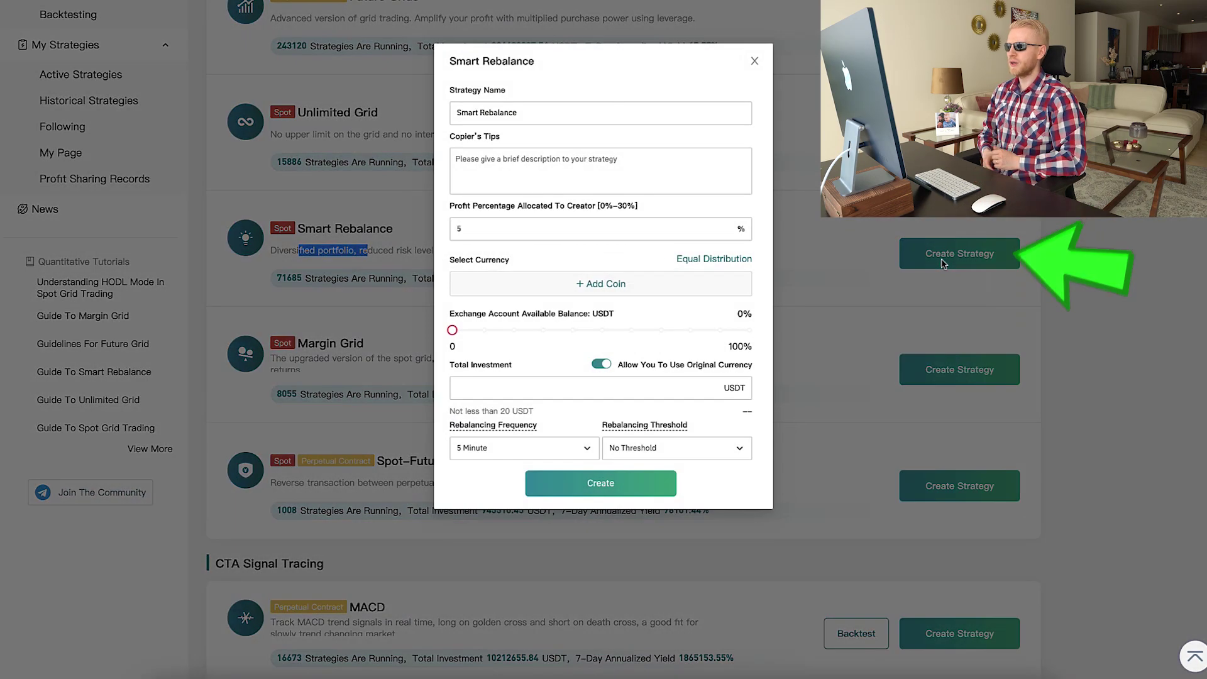
click(628, 283)
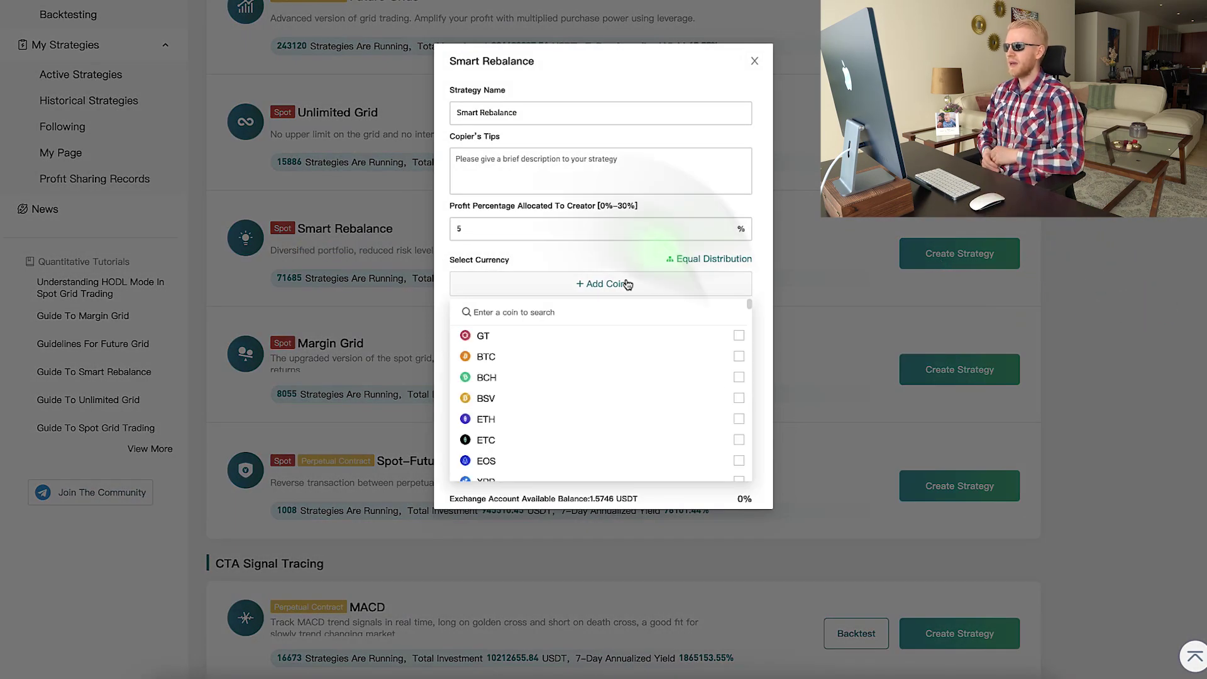
click(738, 356)
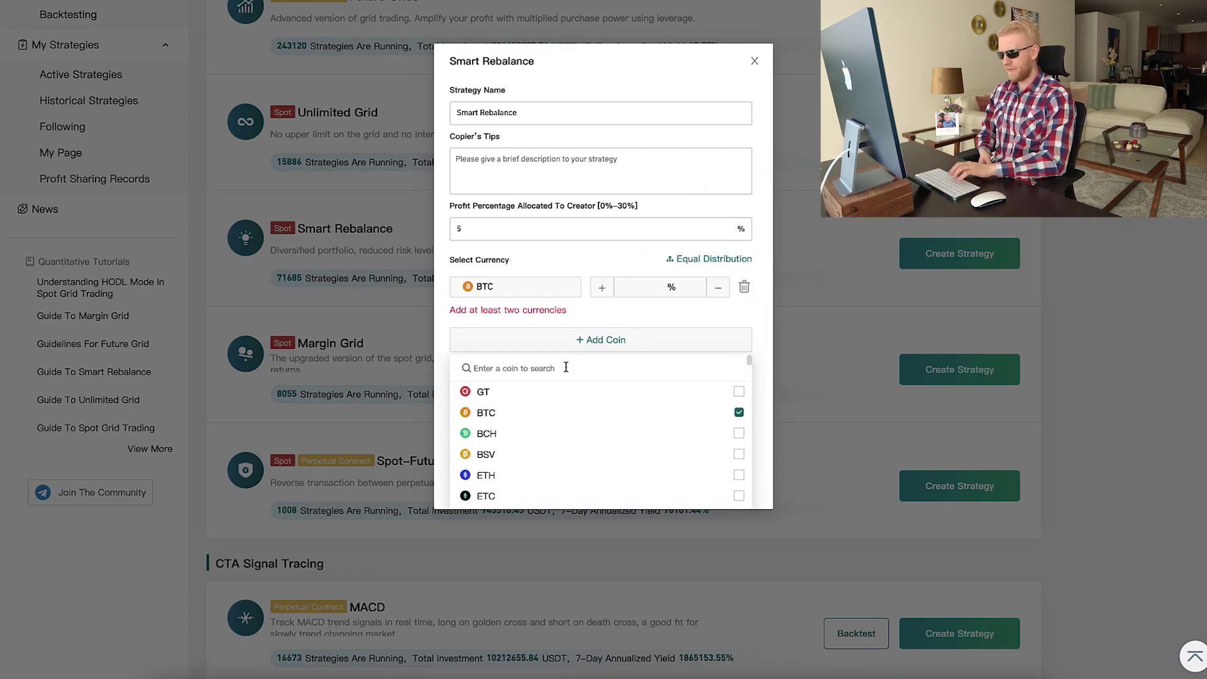
text(bnb)
click(739, 432)
text(eth)
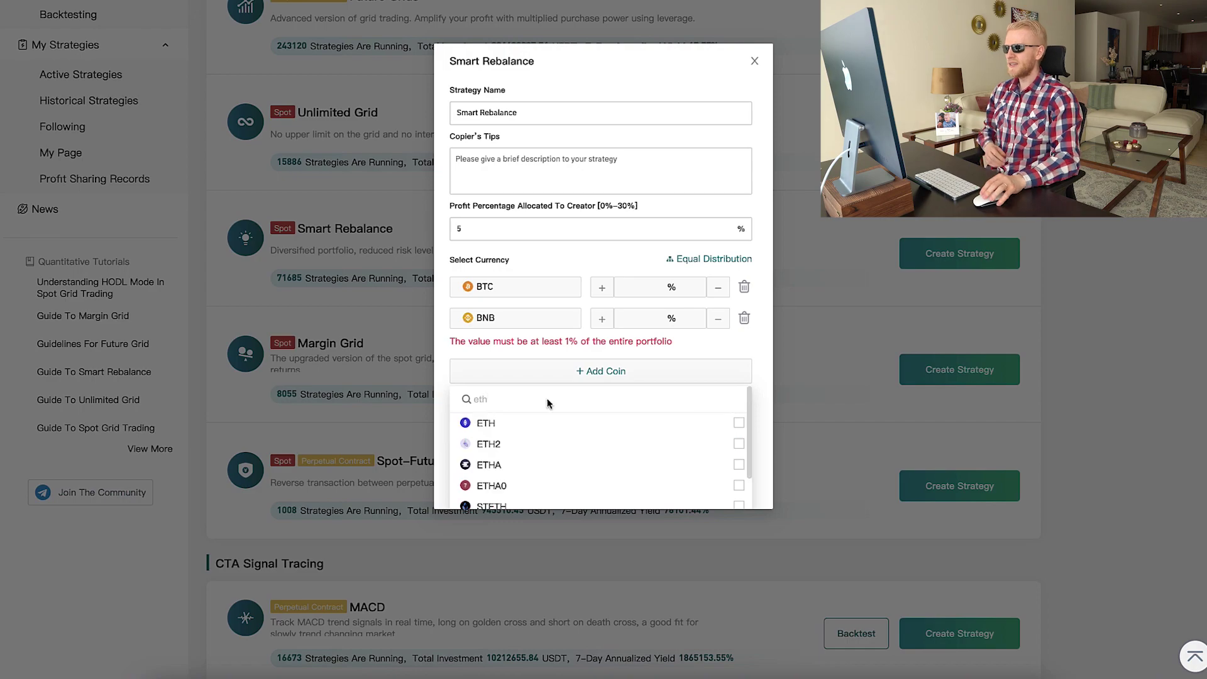
click(739, 423)
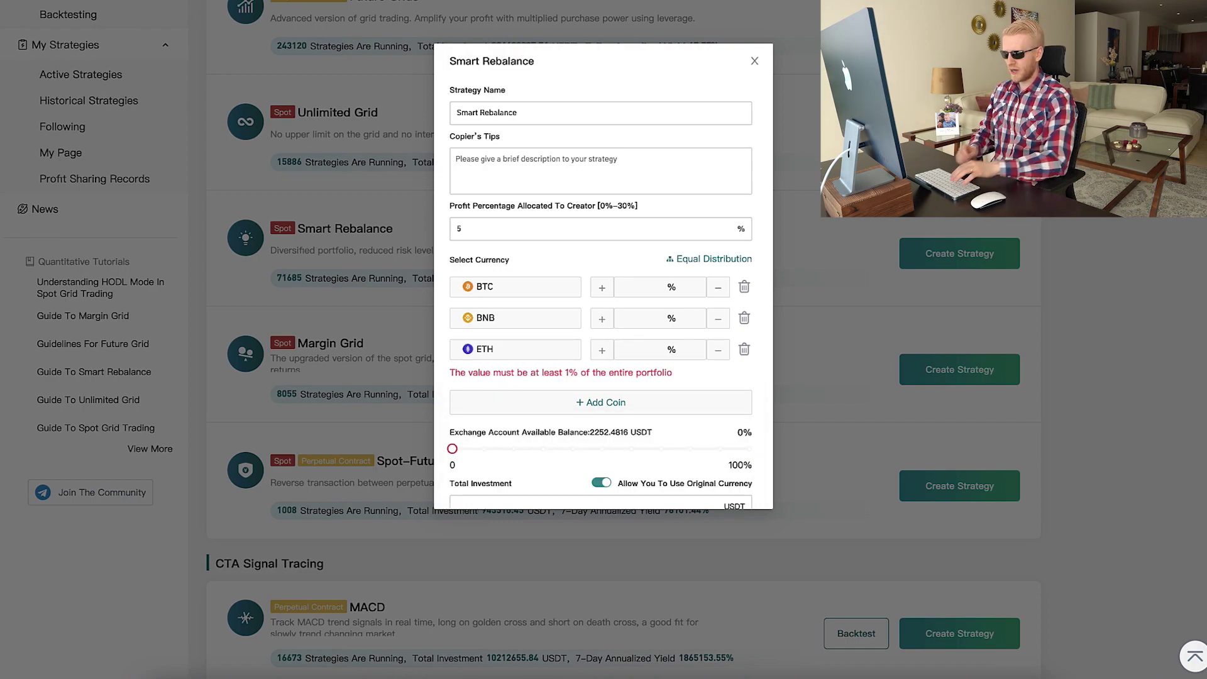
text(90)
click(633, 318)
text(5)
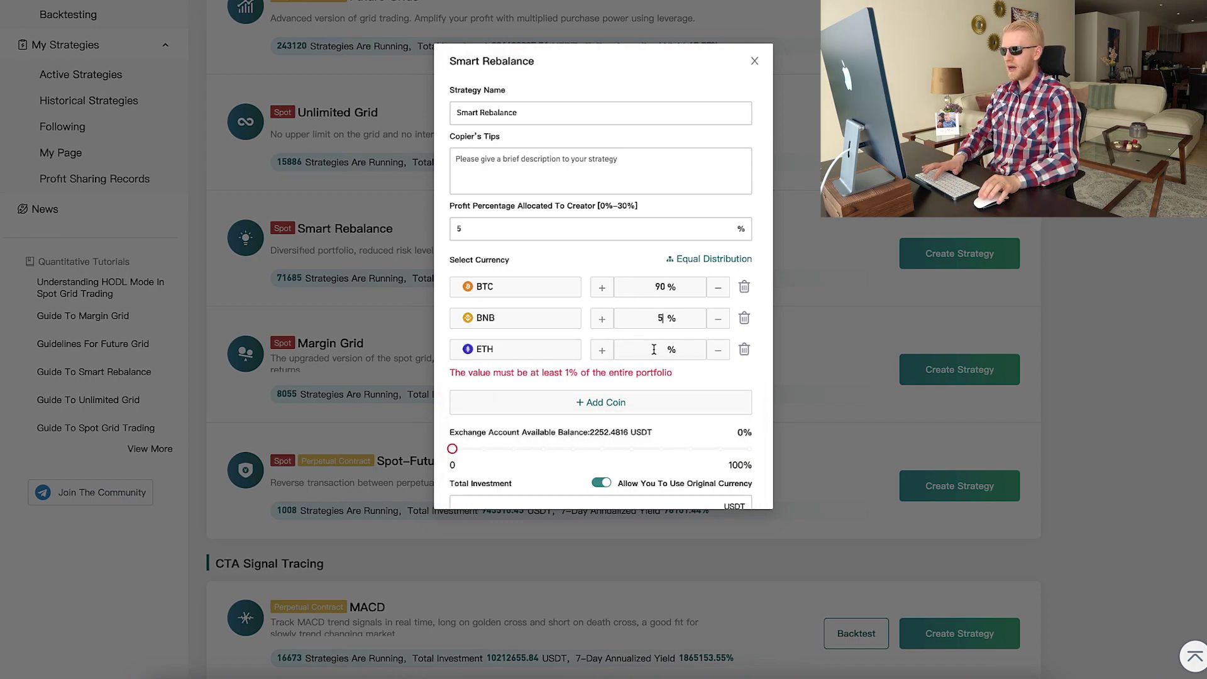
text(5)
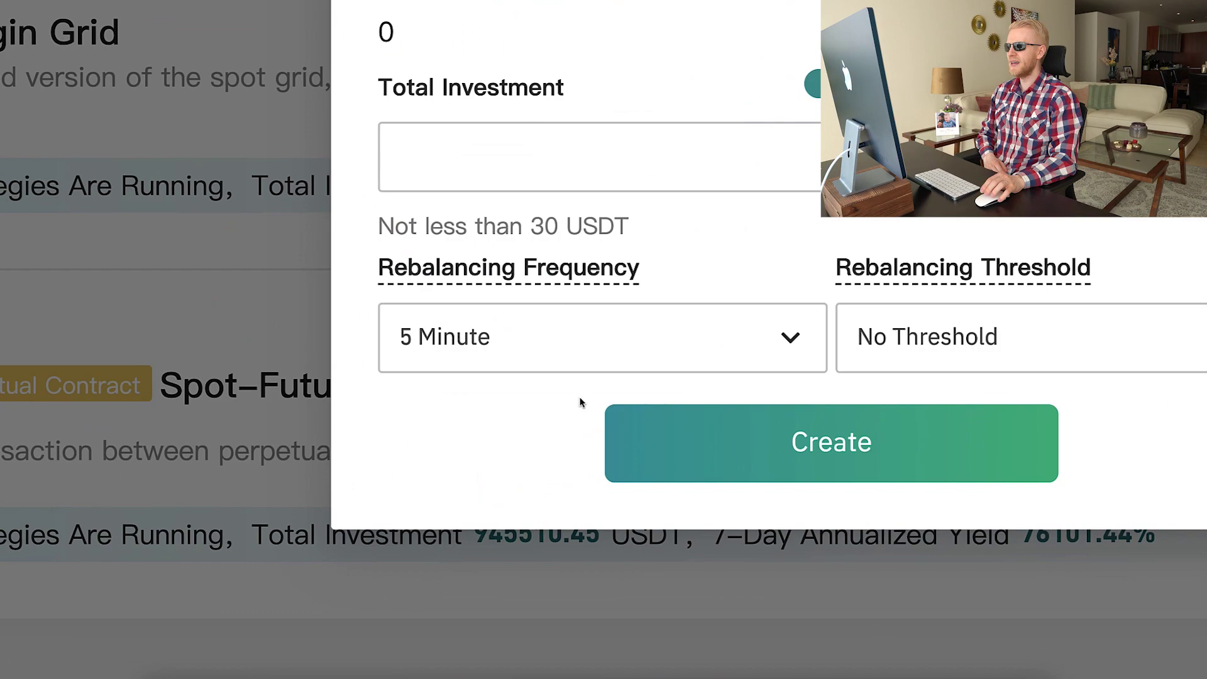
Set daily rebalancing, remove ETH, and change BTC's share to 99%
click(653, 365)
scroll(650, 358, down, 3)
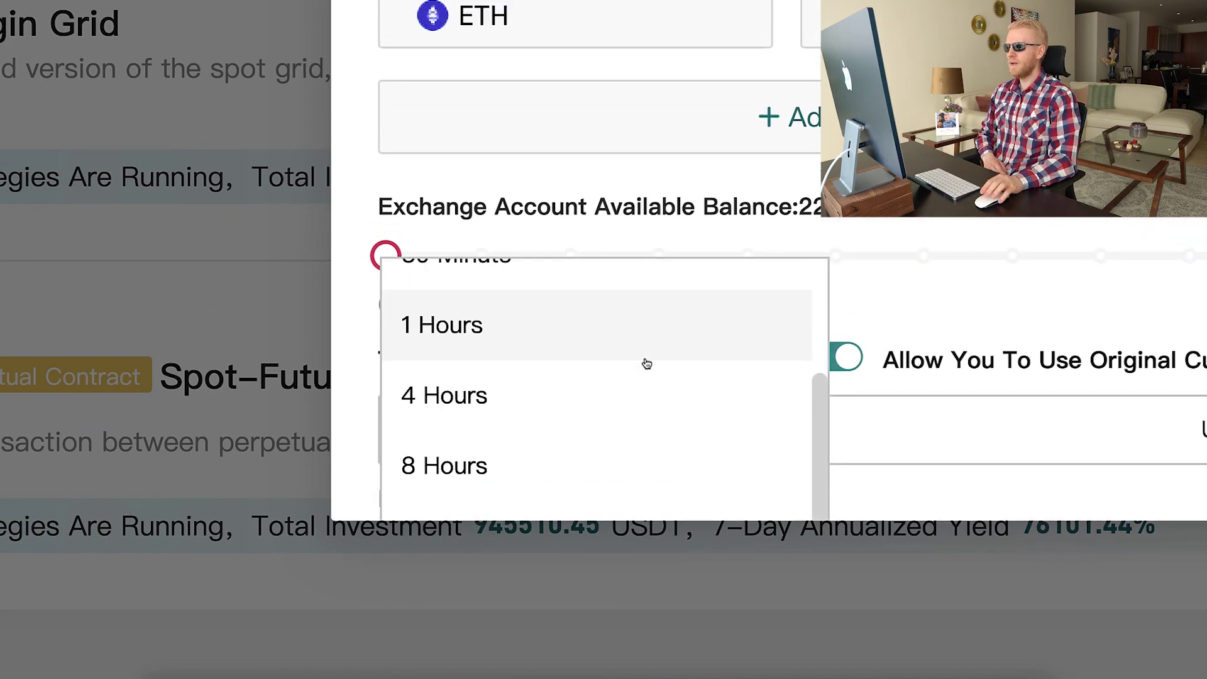
scroll(650, 375, down, 1)
click(639, 365)
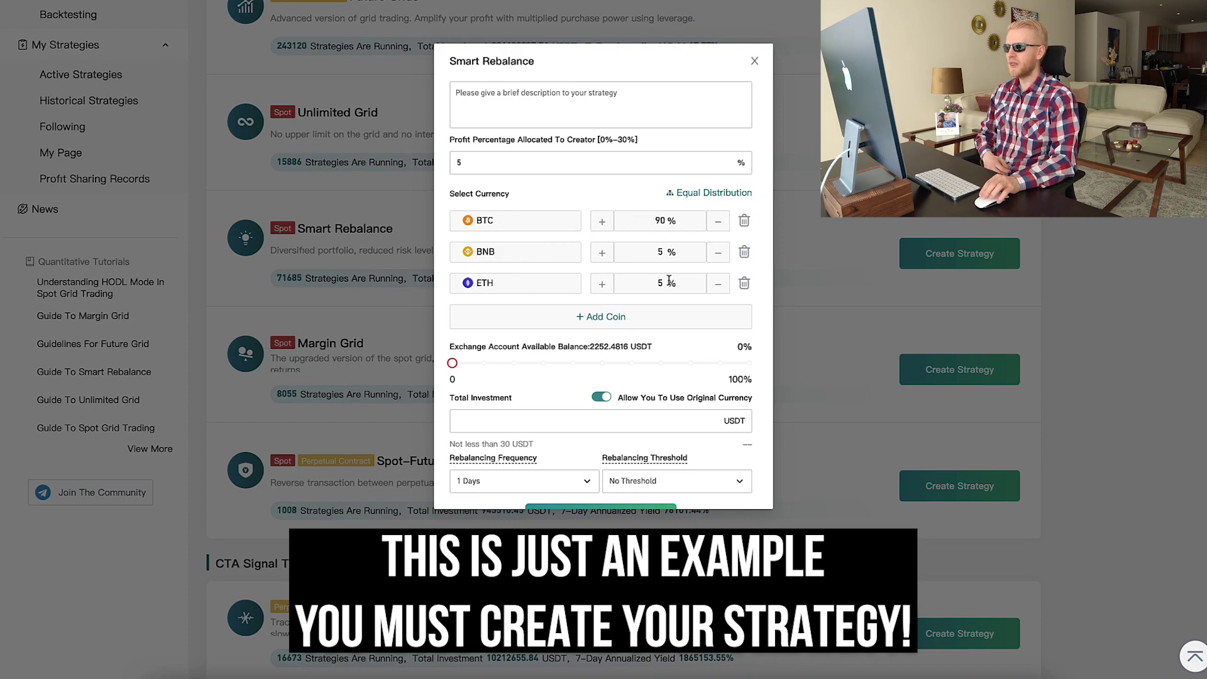
click(745, 284)
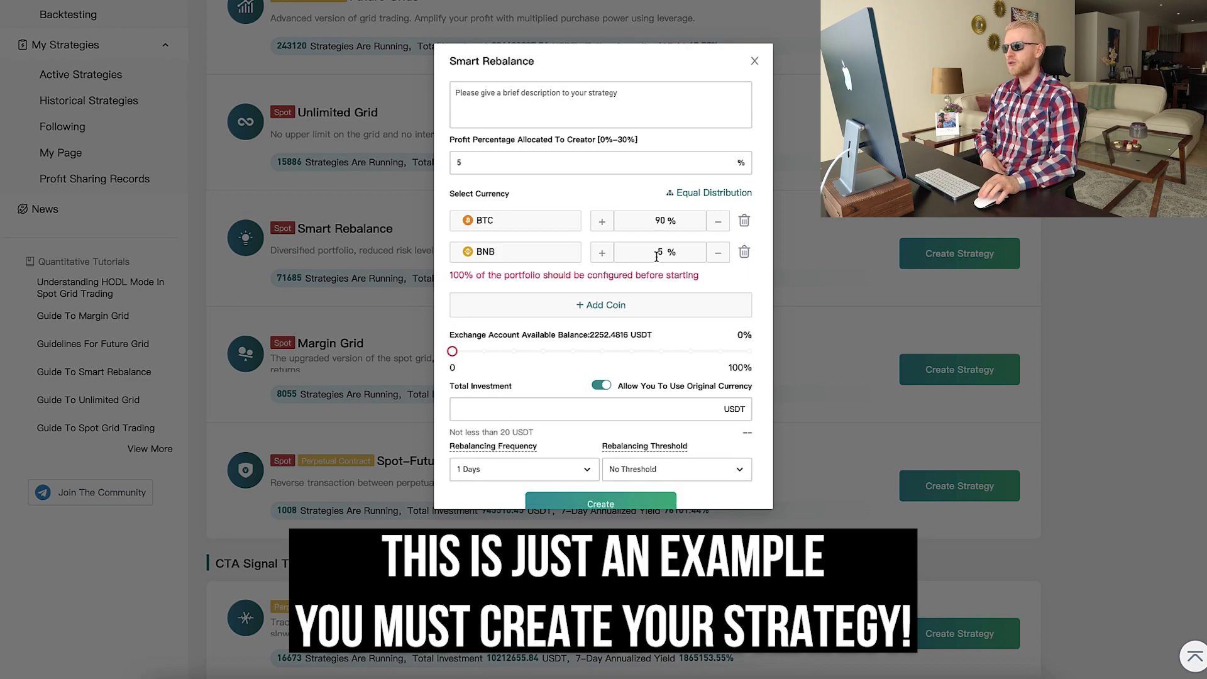
double_click(665, 222)
text(95)
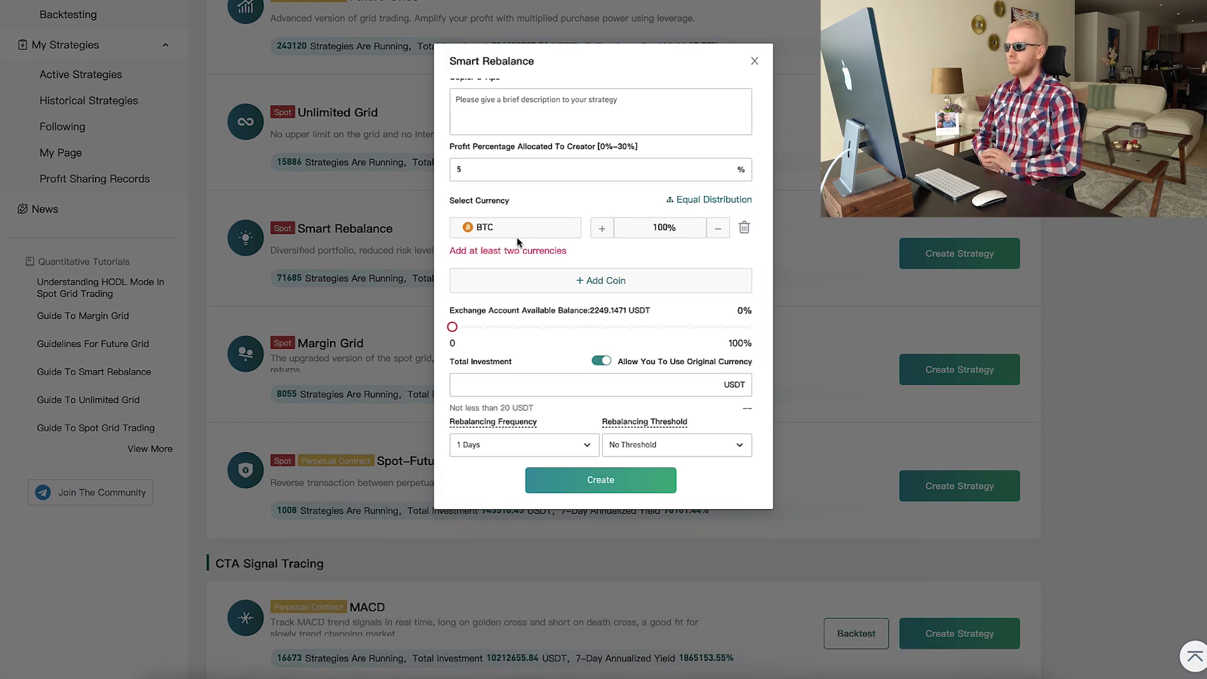
Re-add BNB through the coin search and give it a 1% share
drag(548, 250, 451, 252)
click(554, 255)
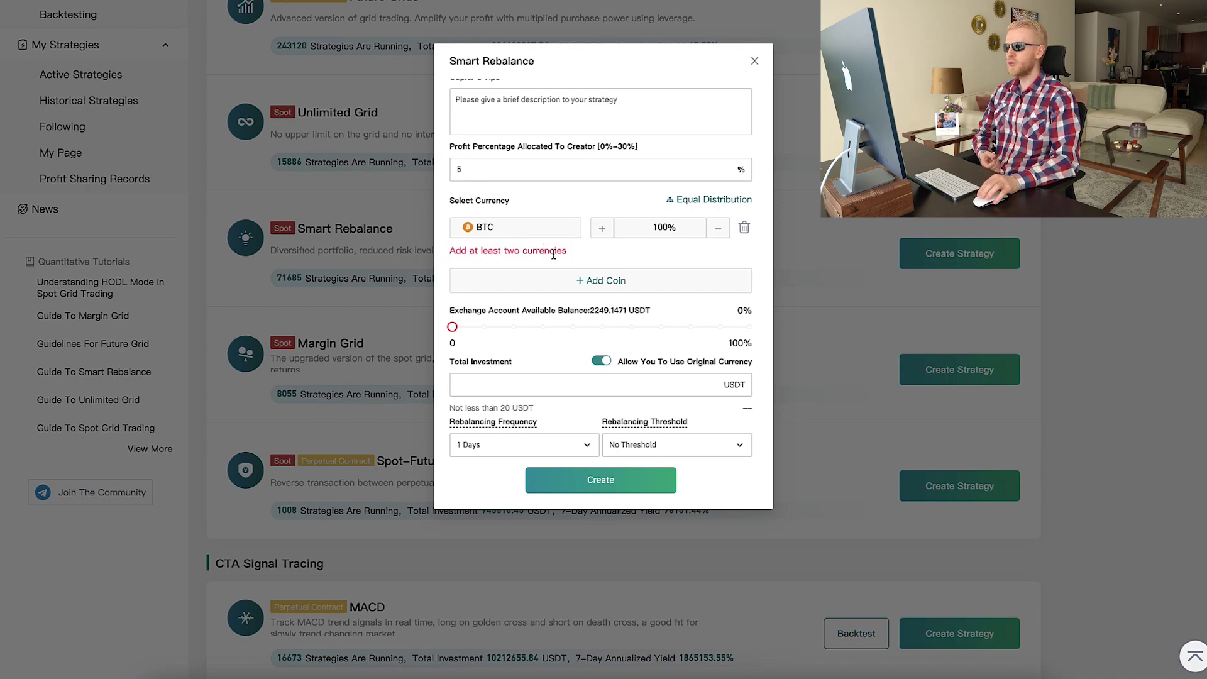
click(607, 283)
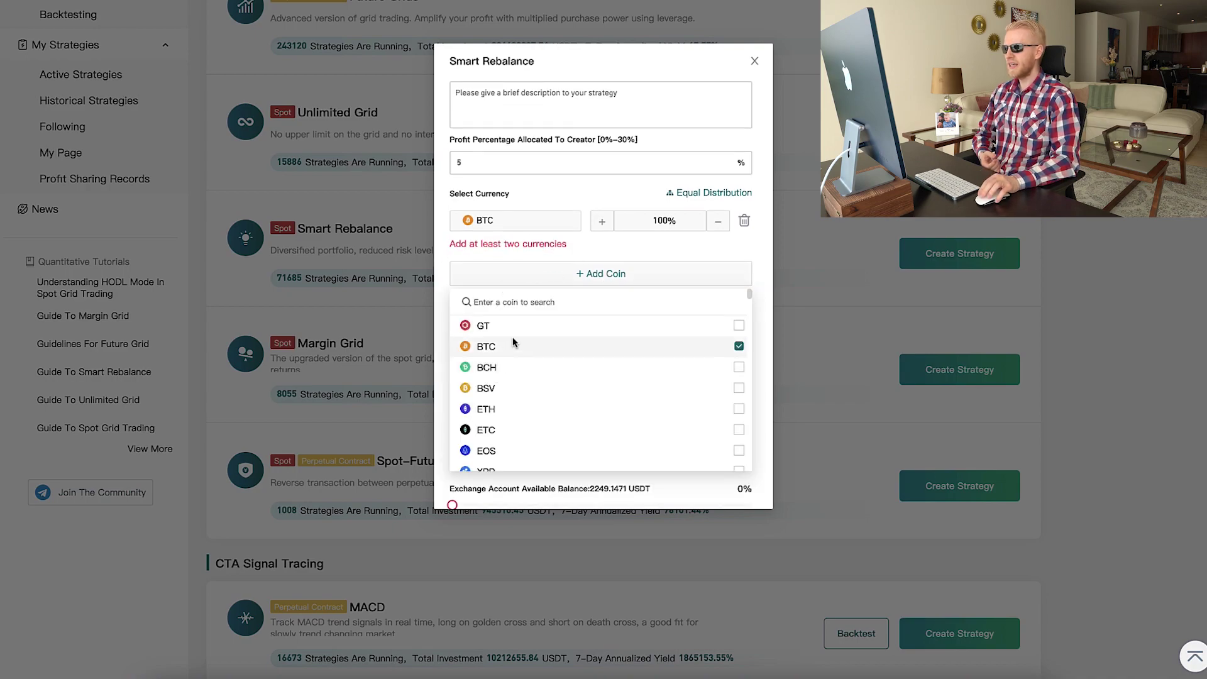
click(566, 303)
text(bnb)
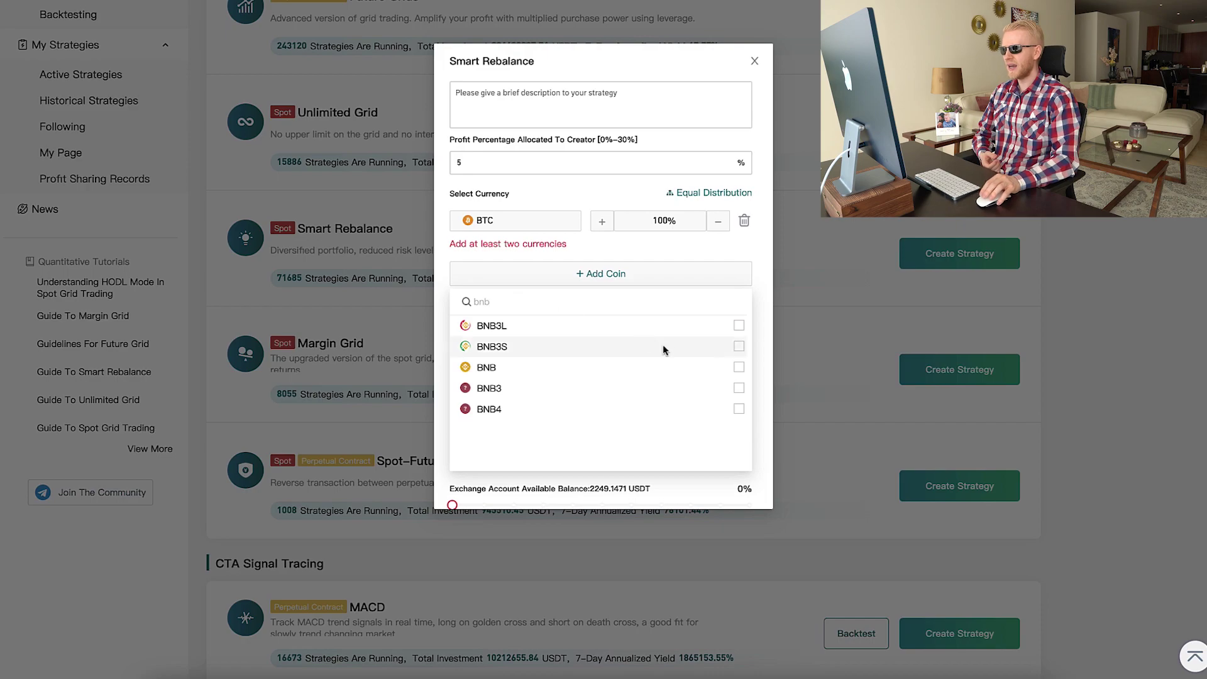
click(738, 367)
click(674, 259)
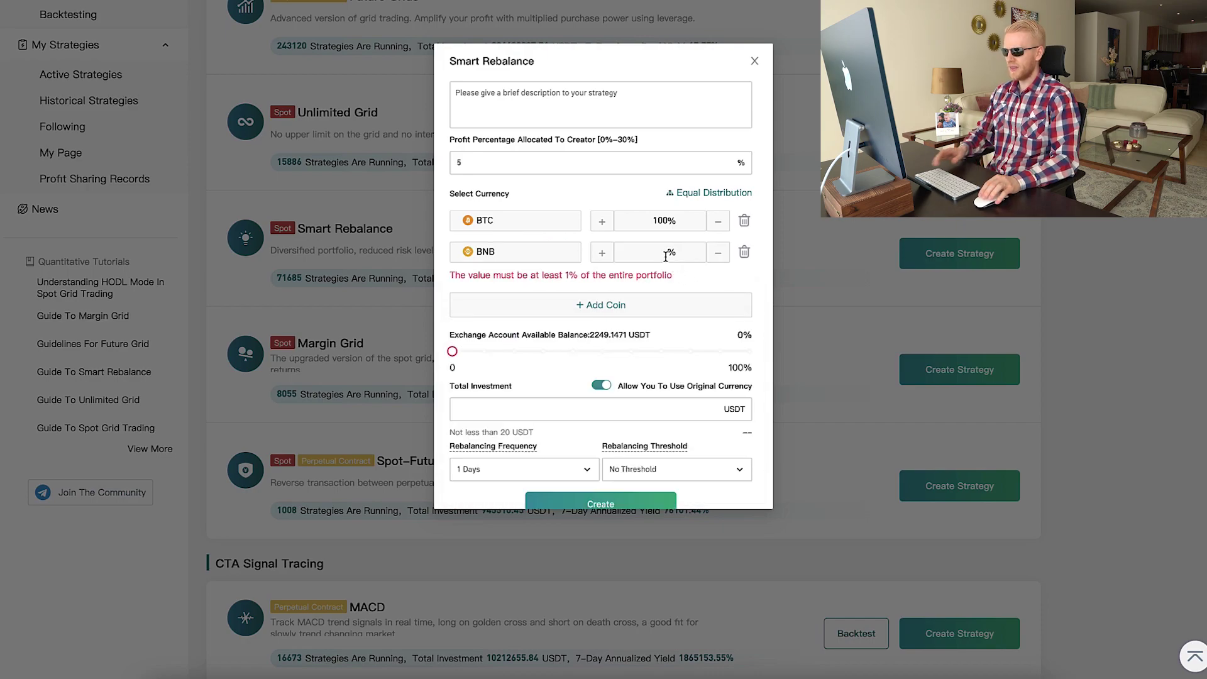
text(1)
text(99)
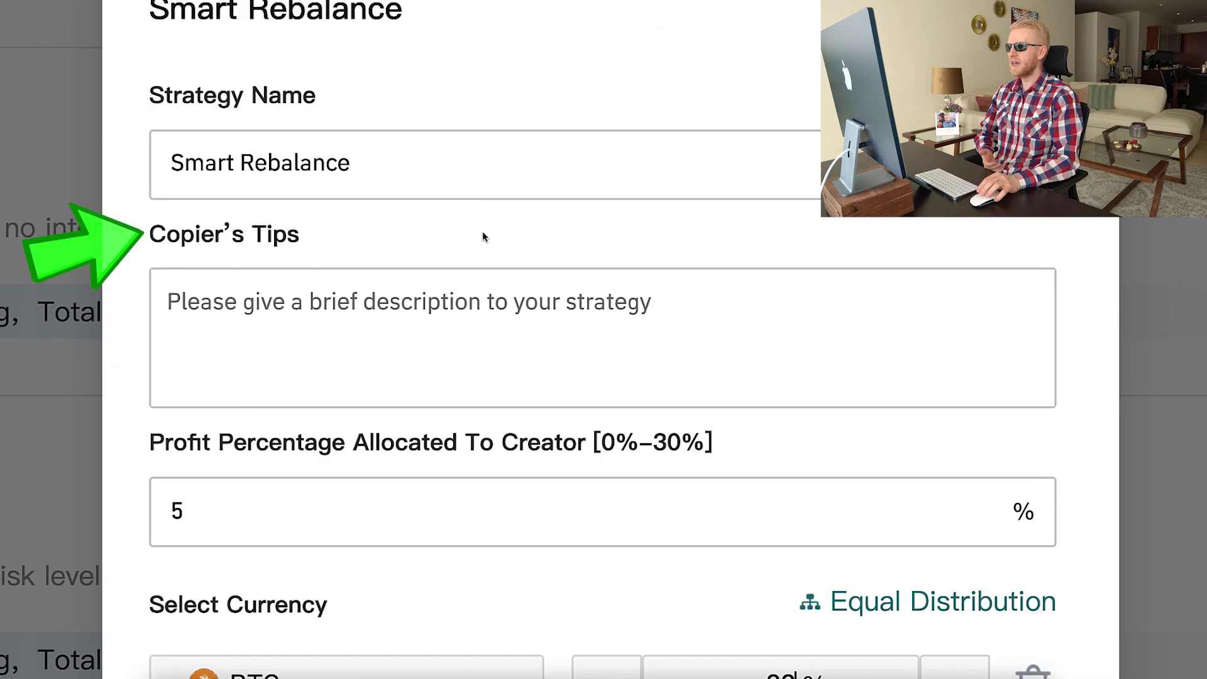
text(Bitcoiner's portfolio)
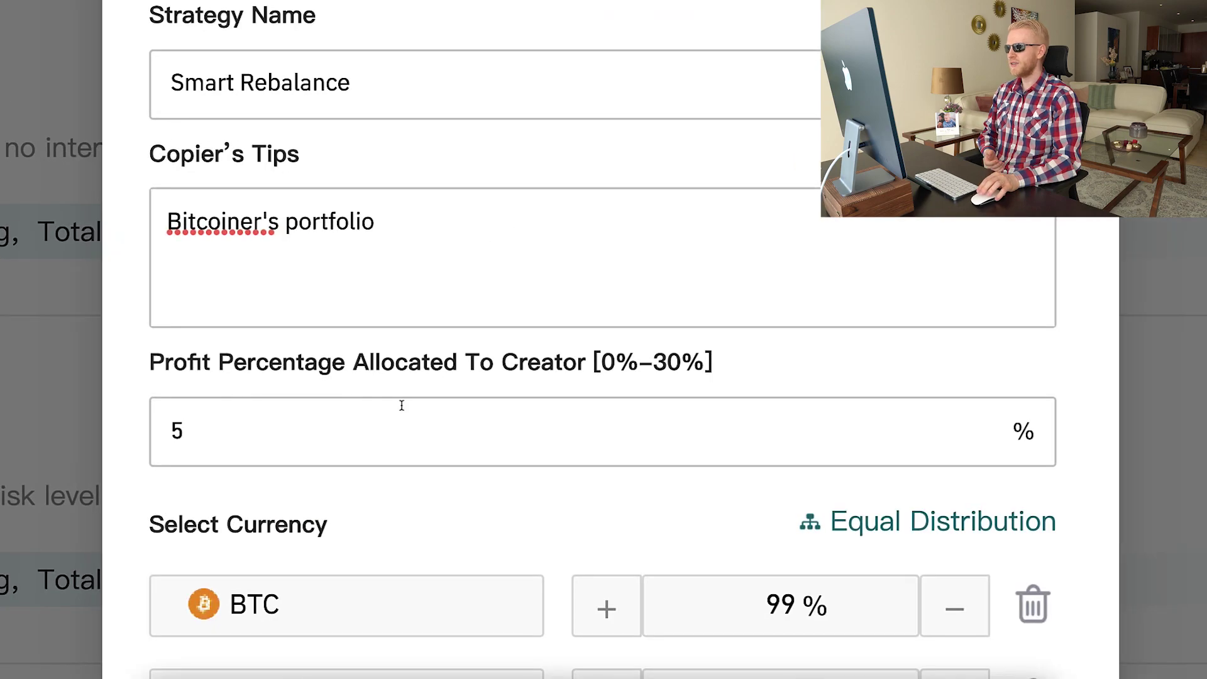
Set 1% profit share, invest 100% of the balance, choose 15-minute frequency, and create the bot
click(400, 406)
key(BackSpace)
text(1)
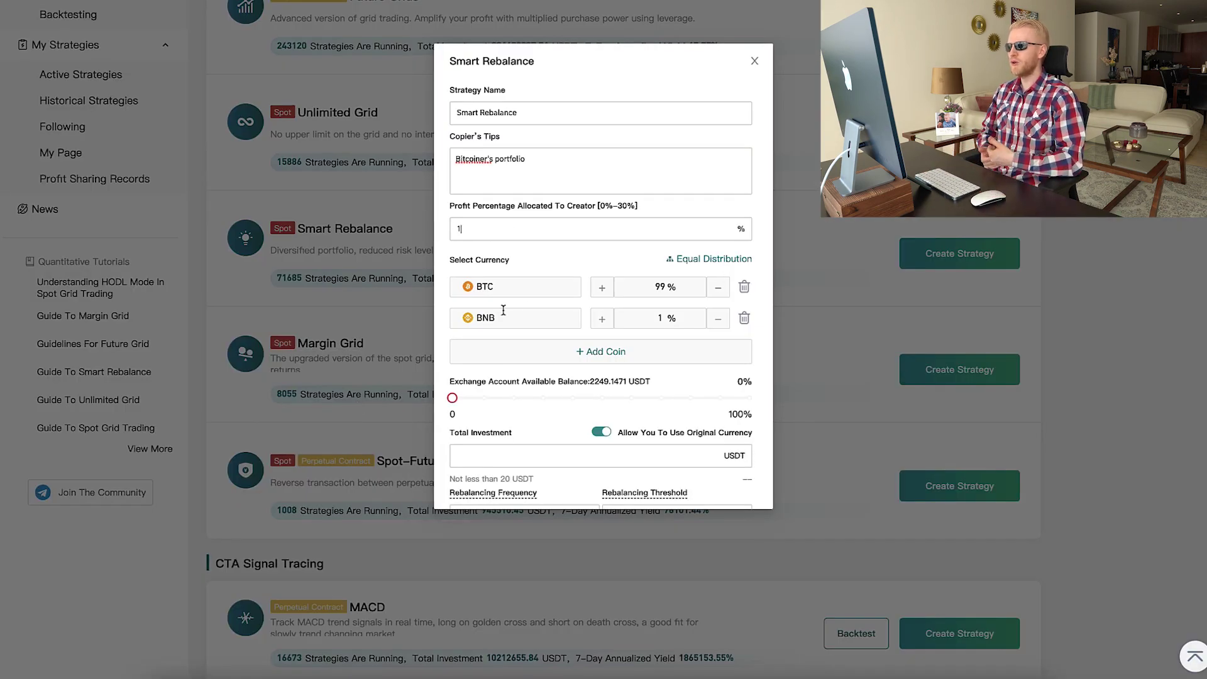
scroll(543, 304, down, 2)
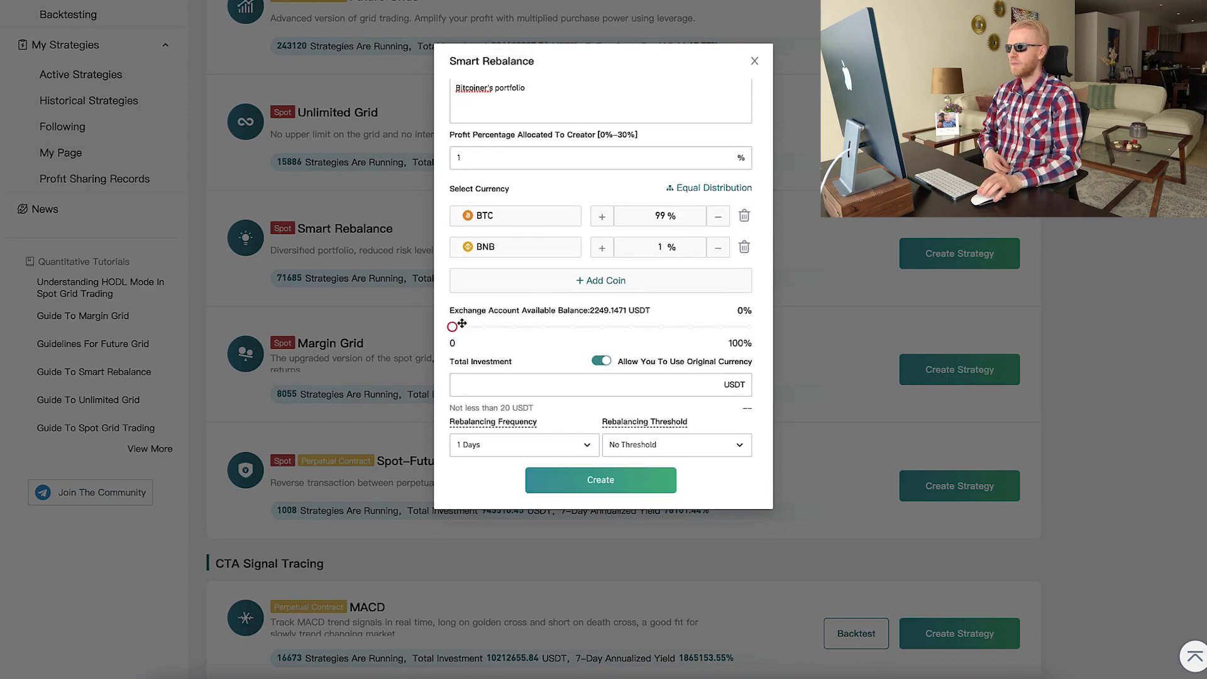
drag(454, 325, 749, 327)
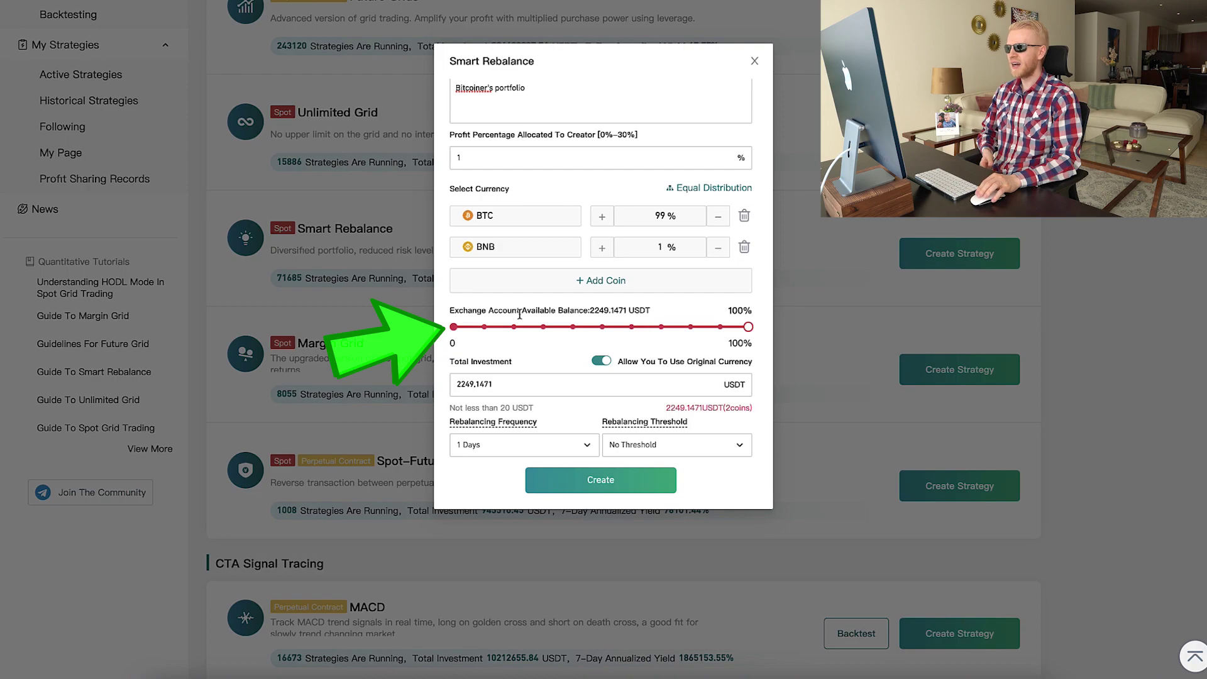
drag(520, 315, 635, 310)
click(634, 309)
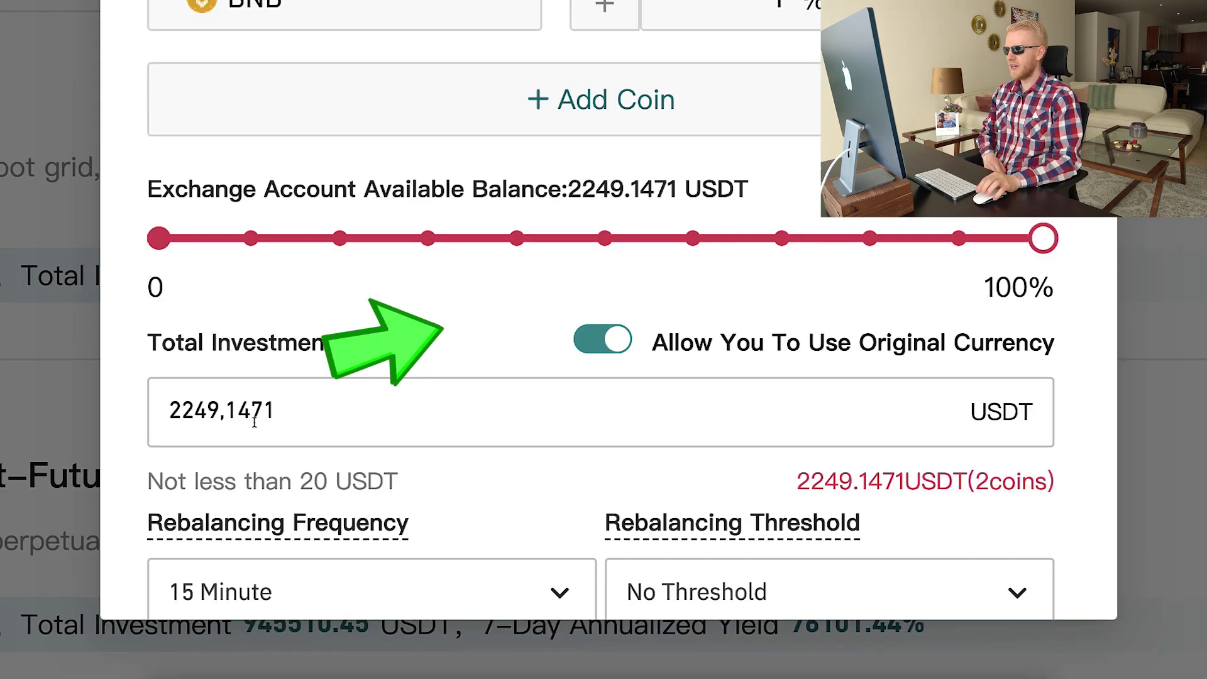
drag(404, 324, 256, 295)
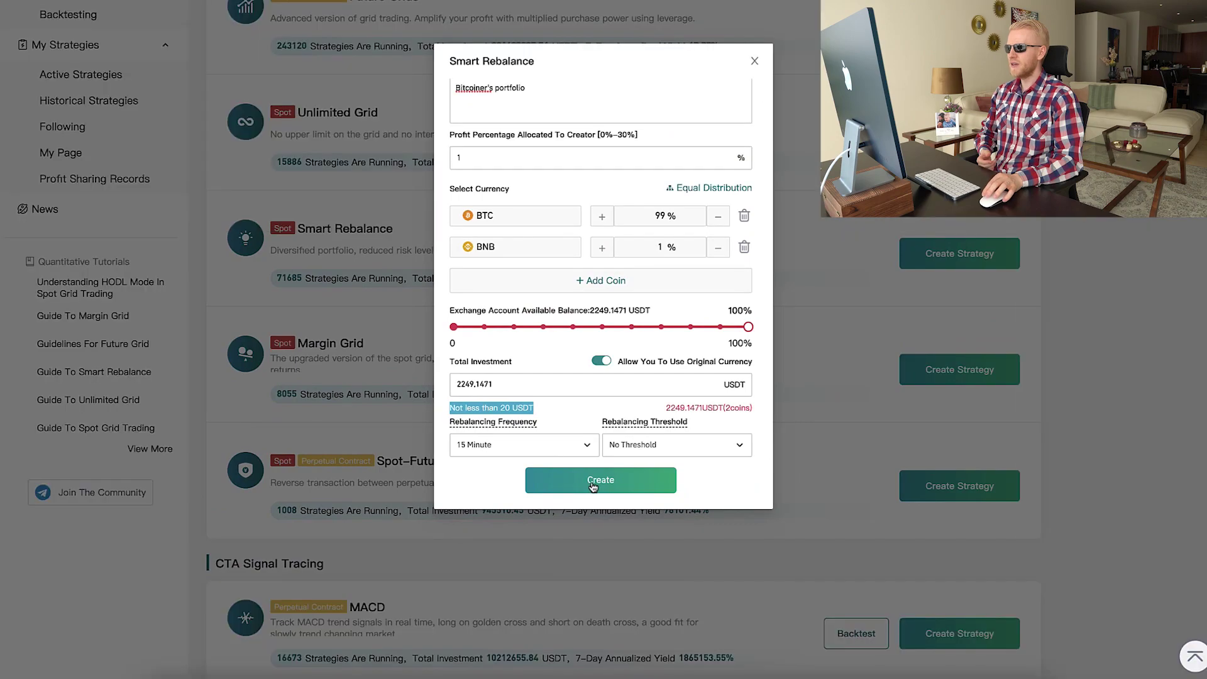
click(592, 484)
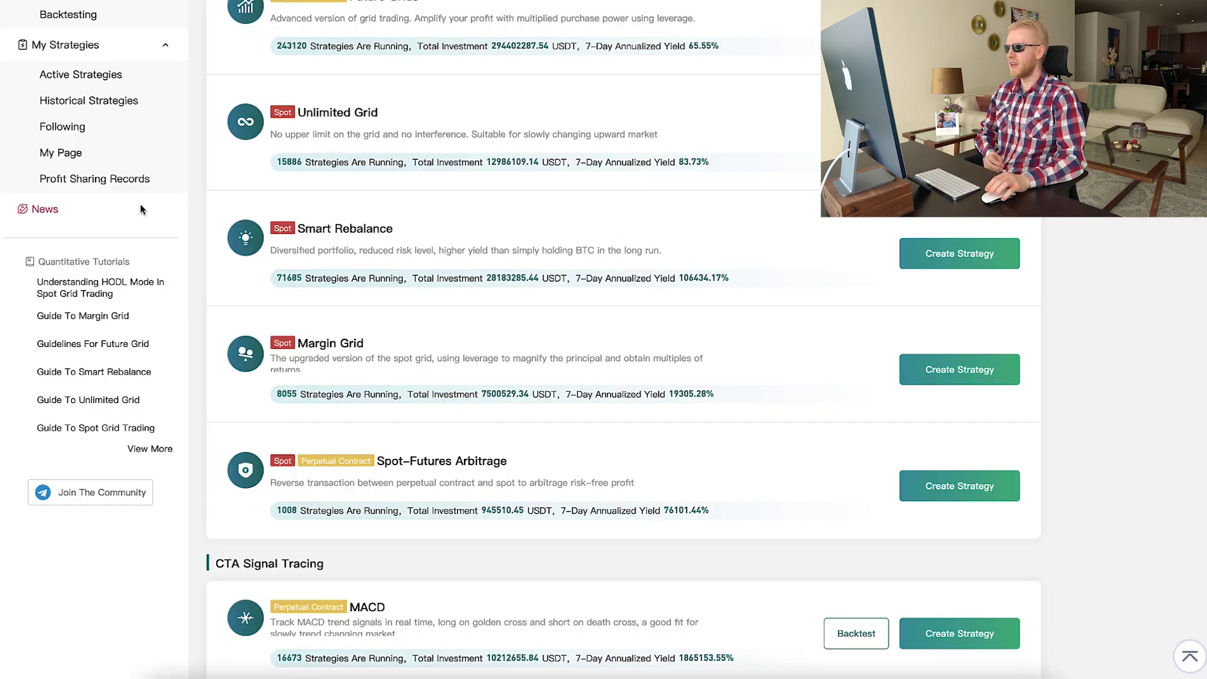
drag(234, 261, 717, 395)
scroll(481, 448, down, 3)
scroll(480, 447, down, 3)
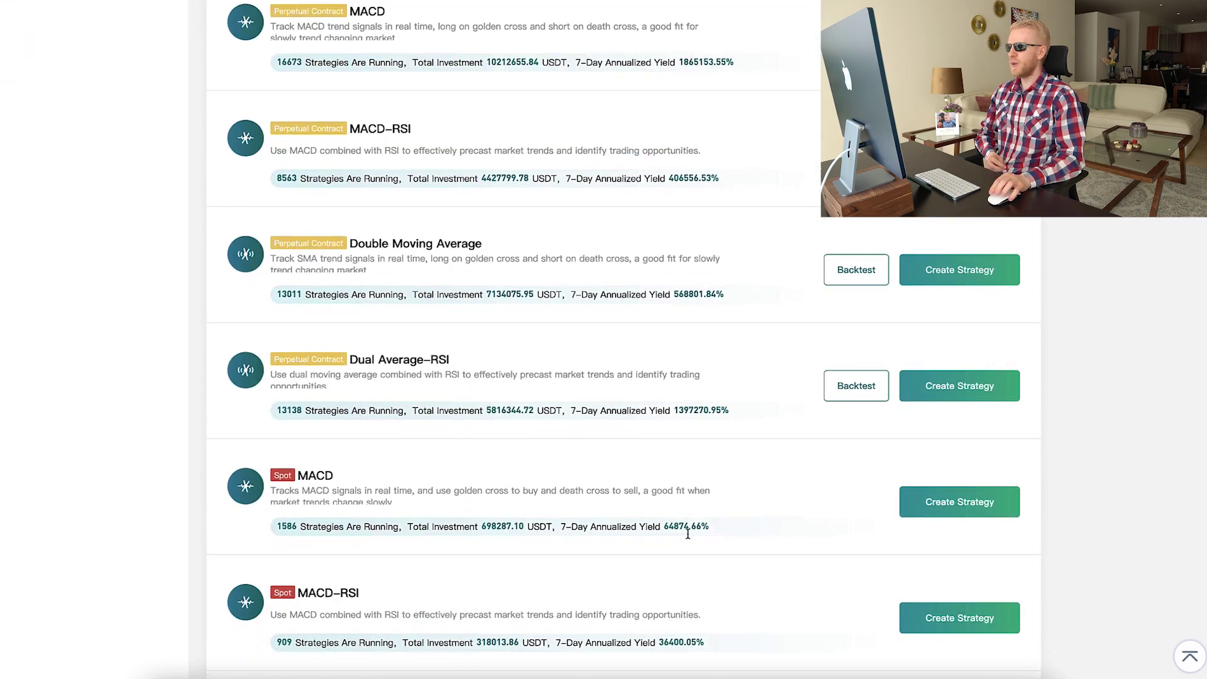
scroll(422, 422, down, 5)
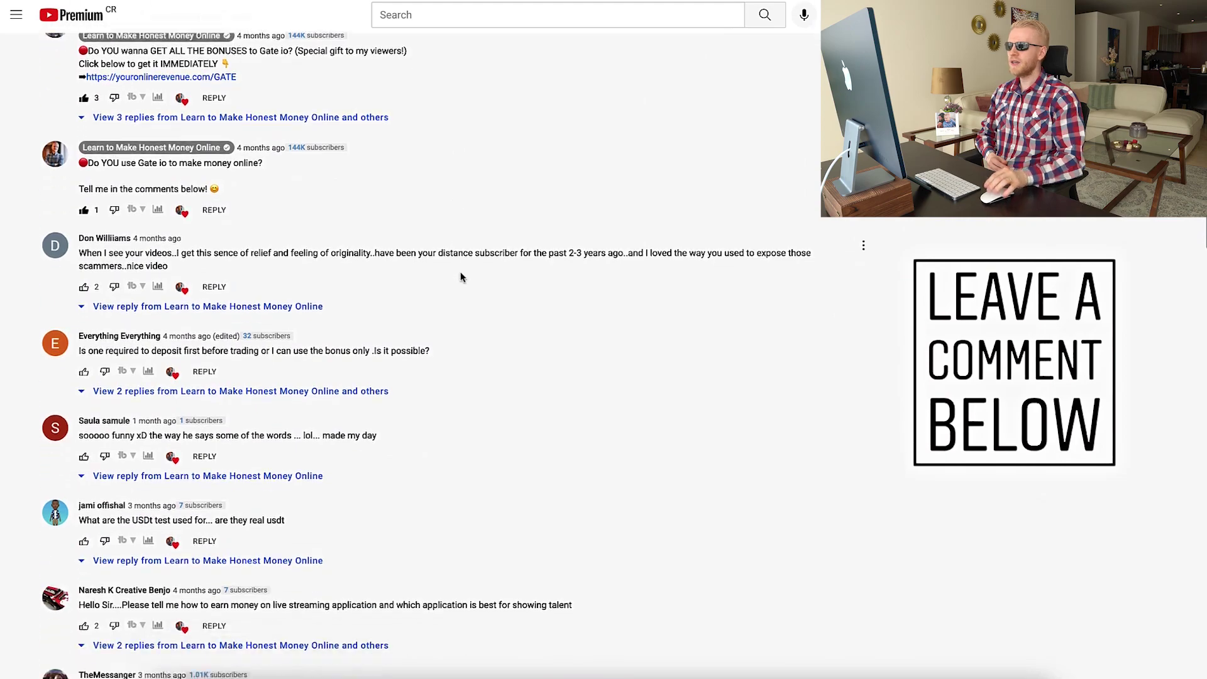
scroll(460, 271, down, 2)
scroll(460, 274, down, 4)
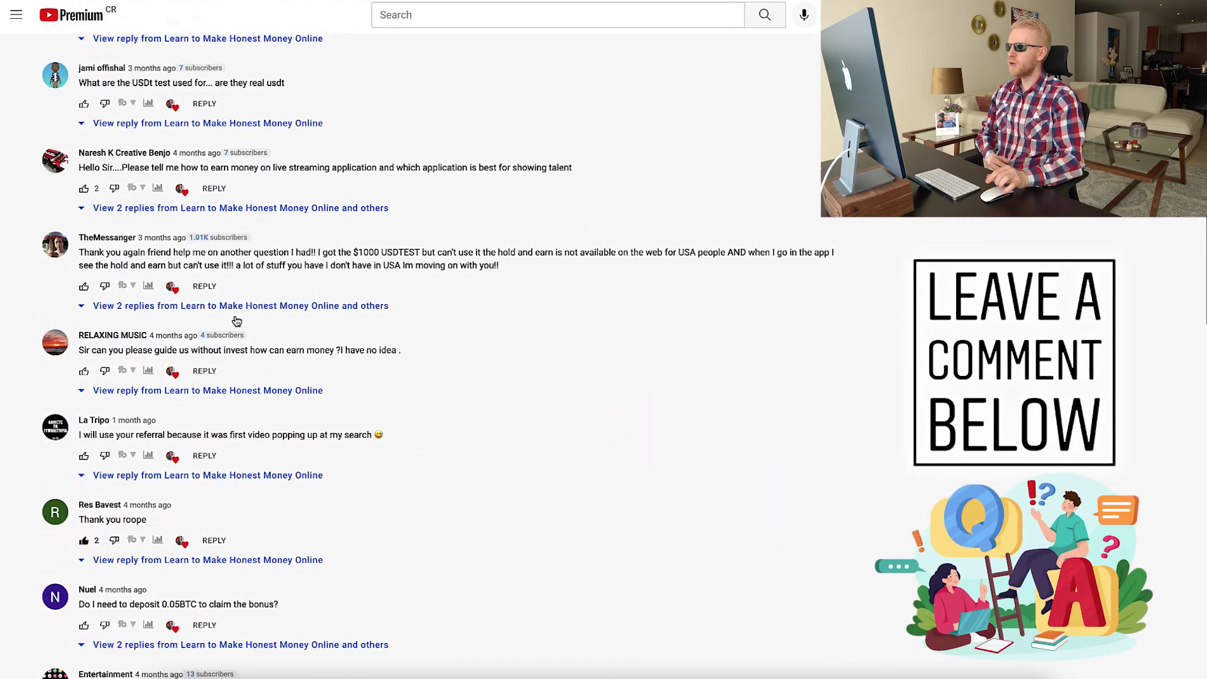
scroll(236, 321, down, 5)
scroll(330, 245, up, 10)
scroll(422, 161, up, 5)
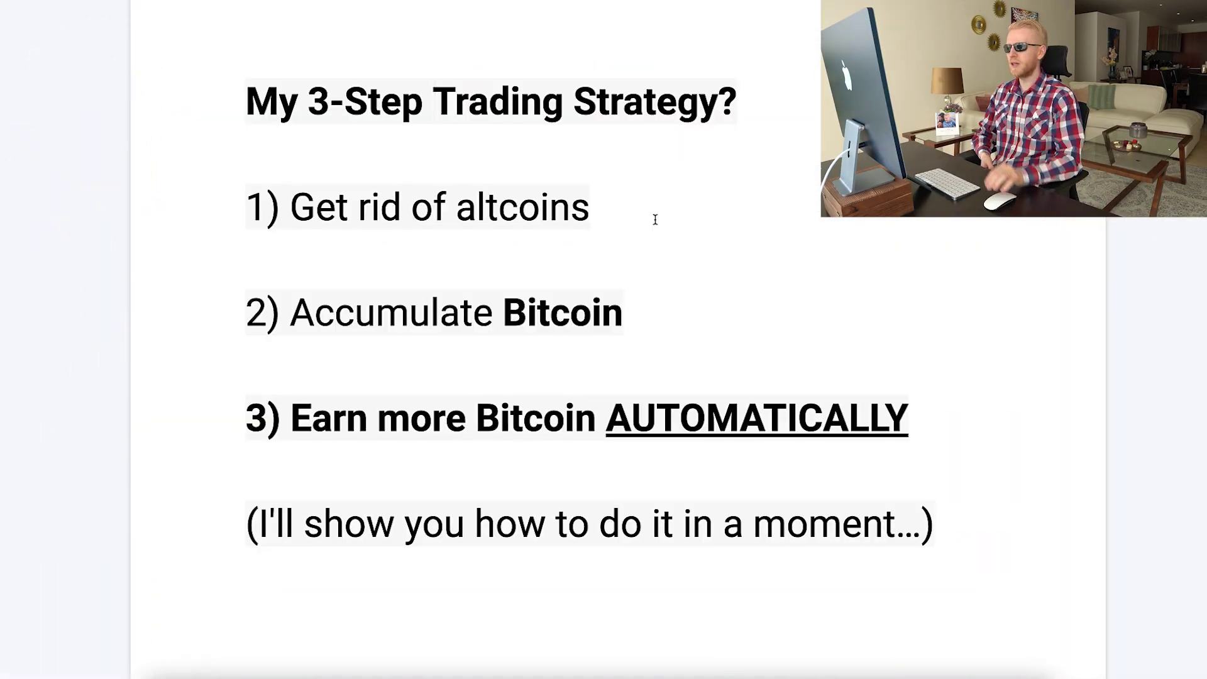
drag(655, 219, 268, 208)
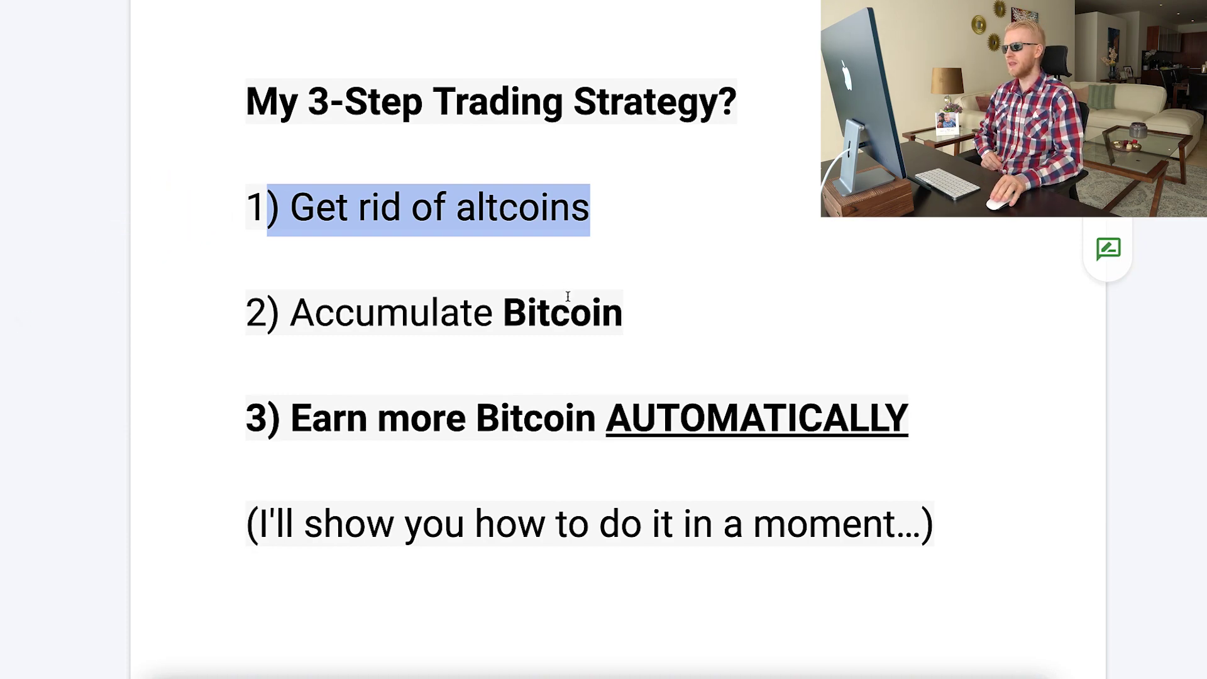
drag(569, 296, 600, 313)
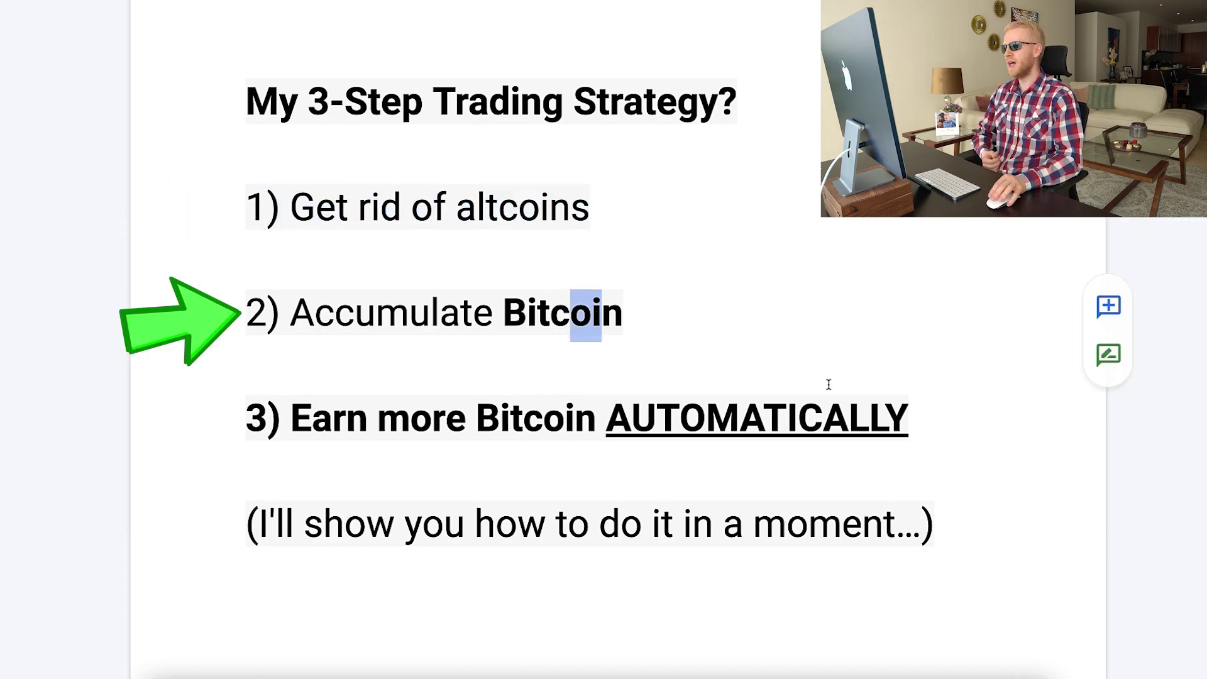
drag(908, 423, 358, 432)
drag(344, 524, 809, 528)
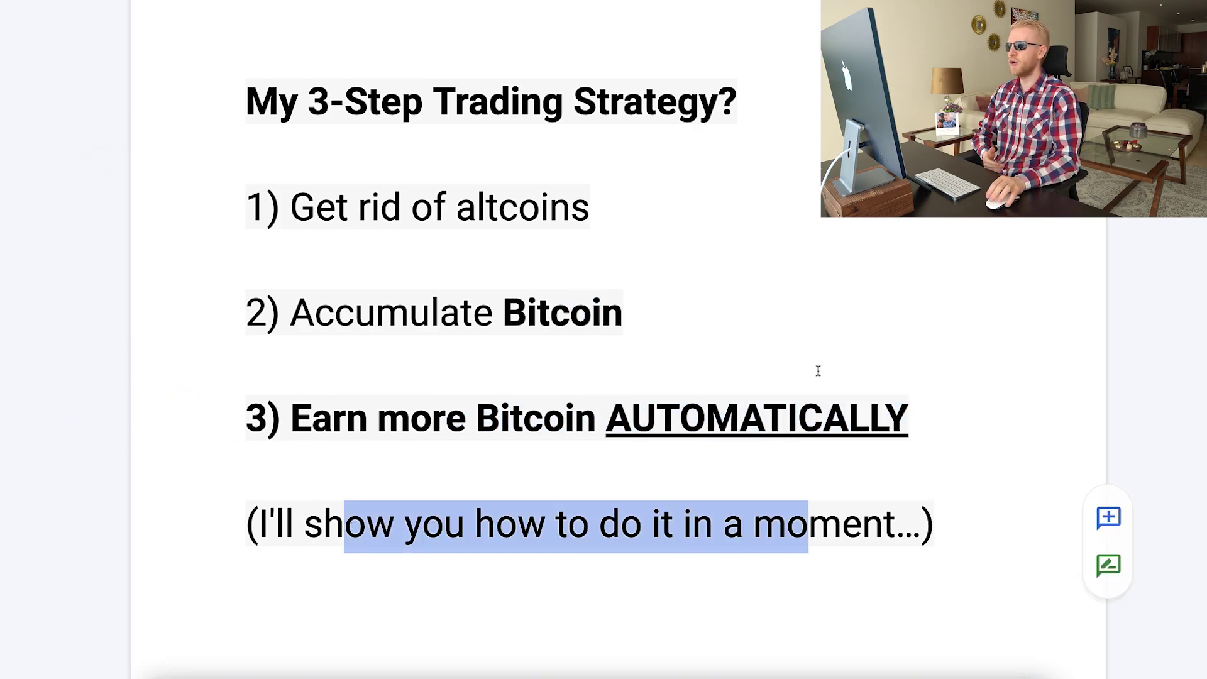
drag(570, 207, 478, 201)
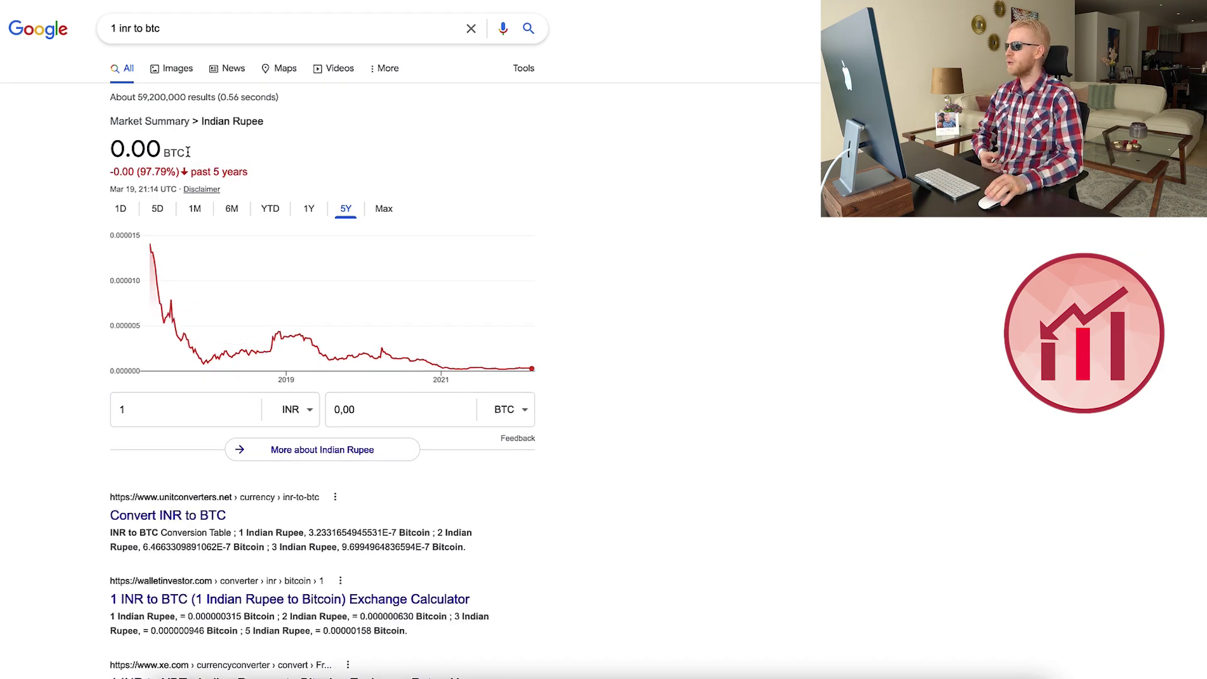
Switch the INR-to-BTC chart to its Max range, showing the 99.33% drop
drag(104, 134, 225, 194)
click(384, 211)
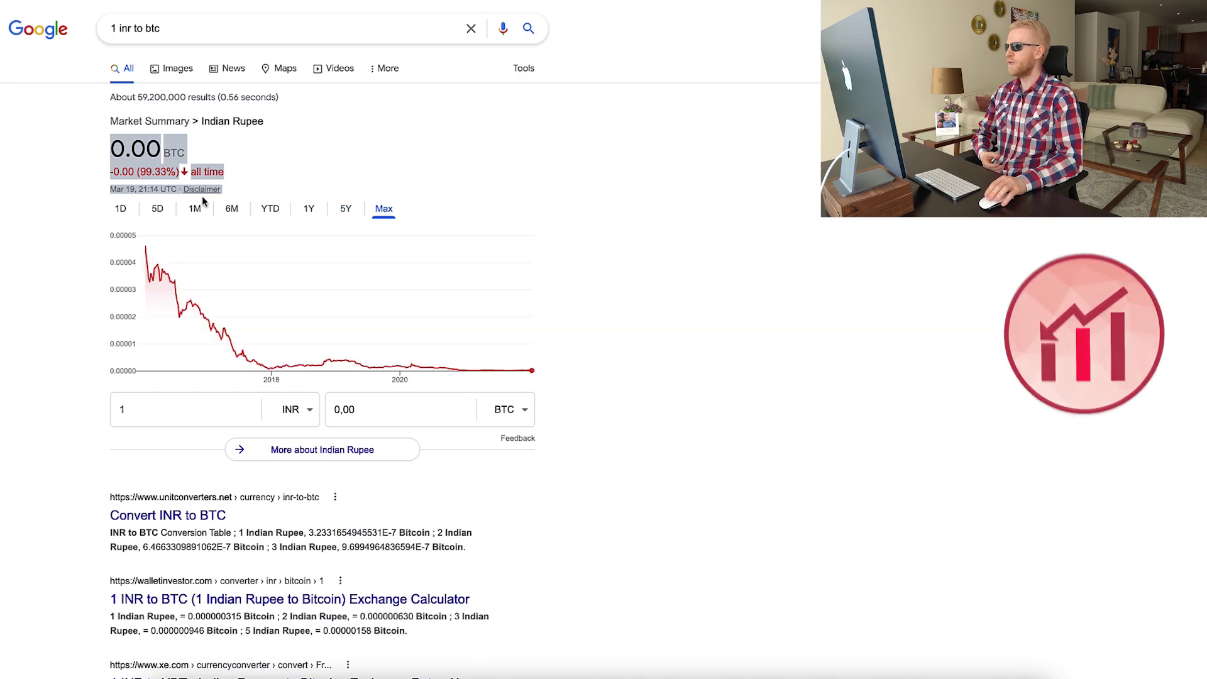
click(55, 168)
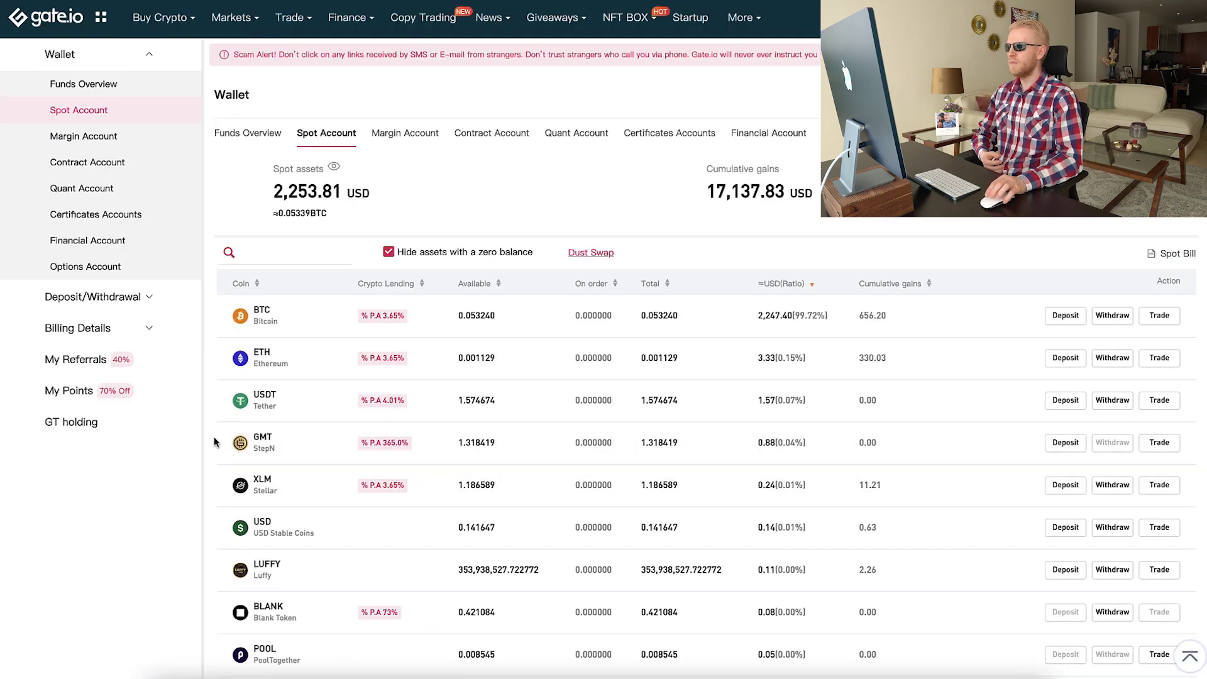
scroll(224, 441, down, 3)
scroll(224, 377, down, 2)
scroll(223, 194, up, 1)
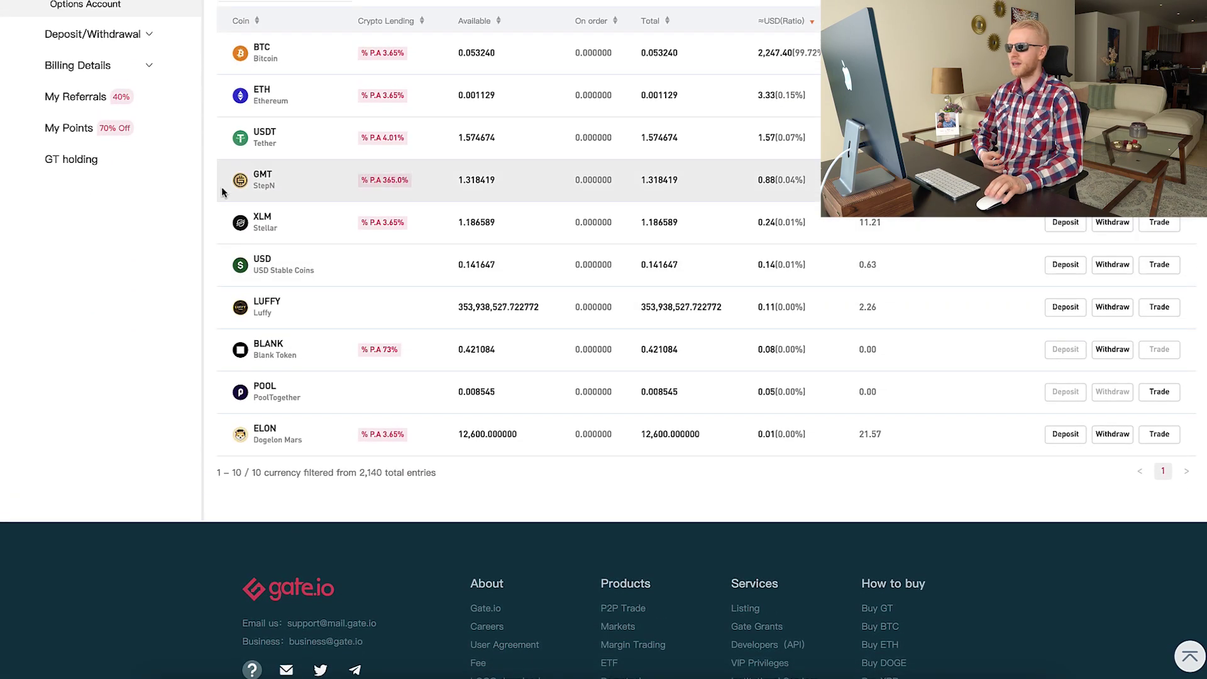
scroll(223, 192, up, 3)
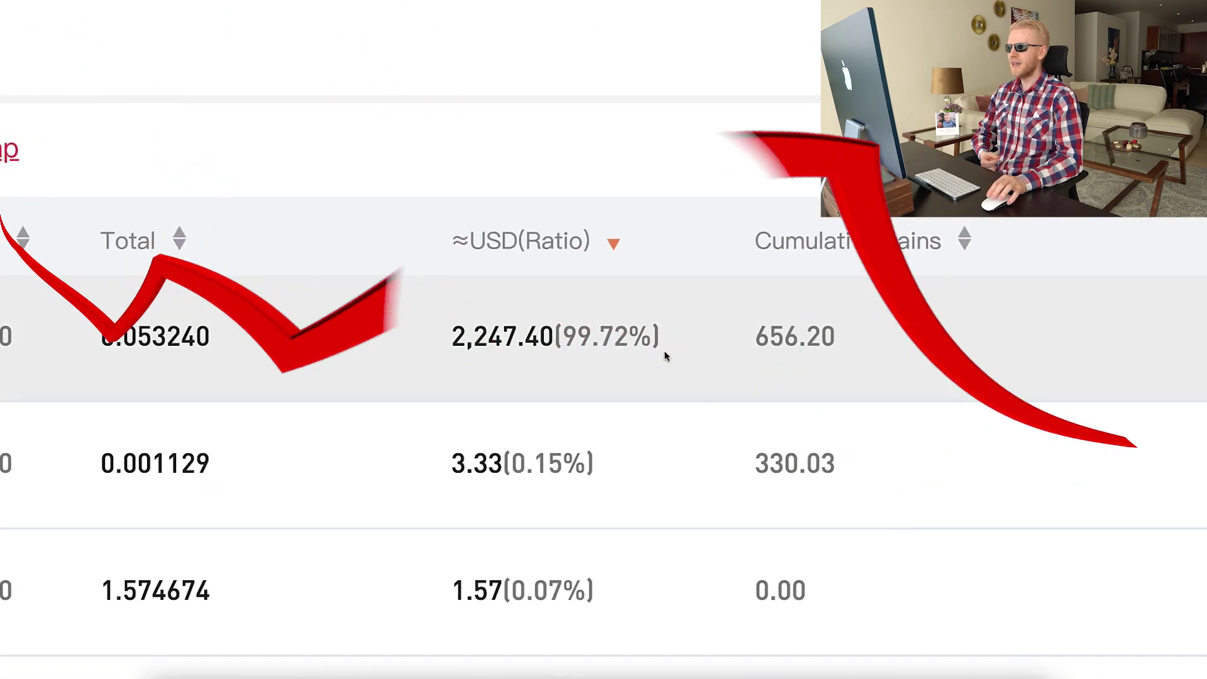
Highlight BTC's 99.72% share in the Spot Account wallet
drag(664, 350, 433, 309)
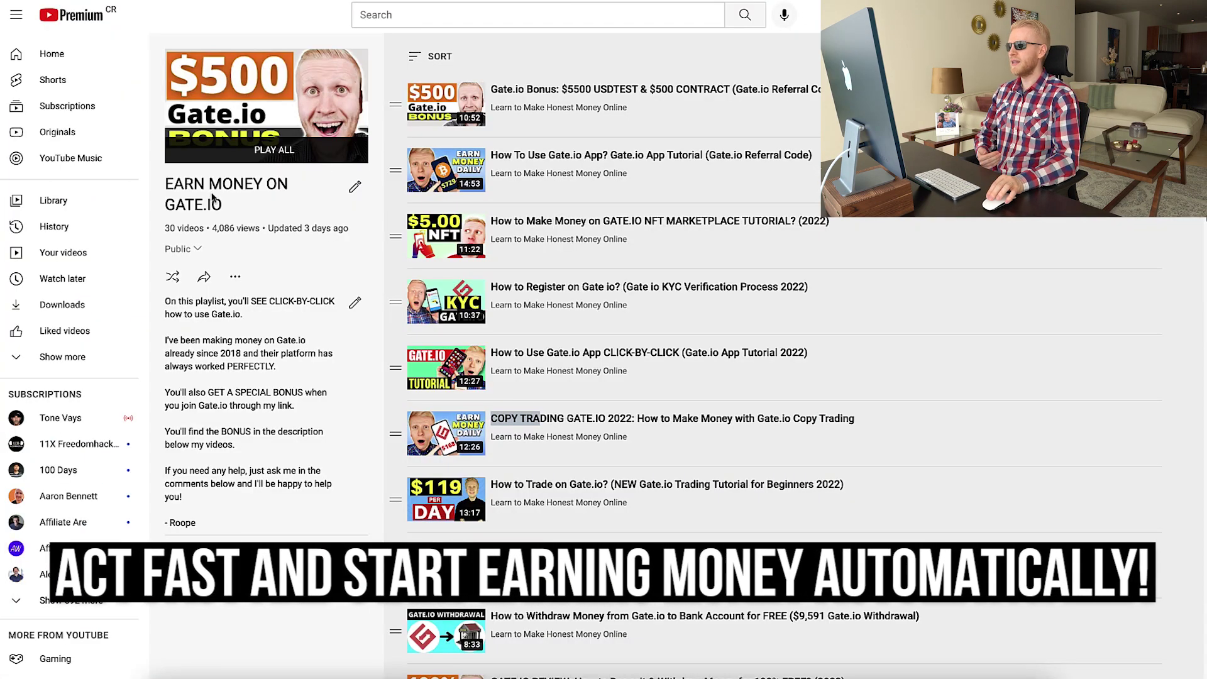
Highlight the 'EARN MONEY ON GATE.IO' playlist title, then clear the highlight
drag(223, 205, 205, 187)
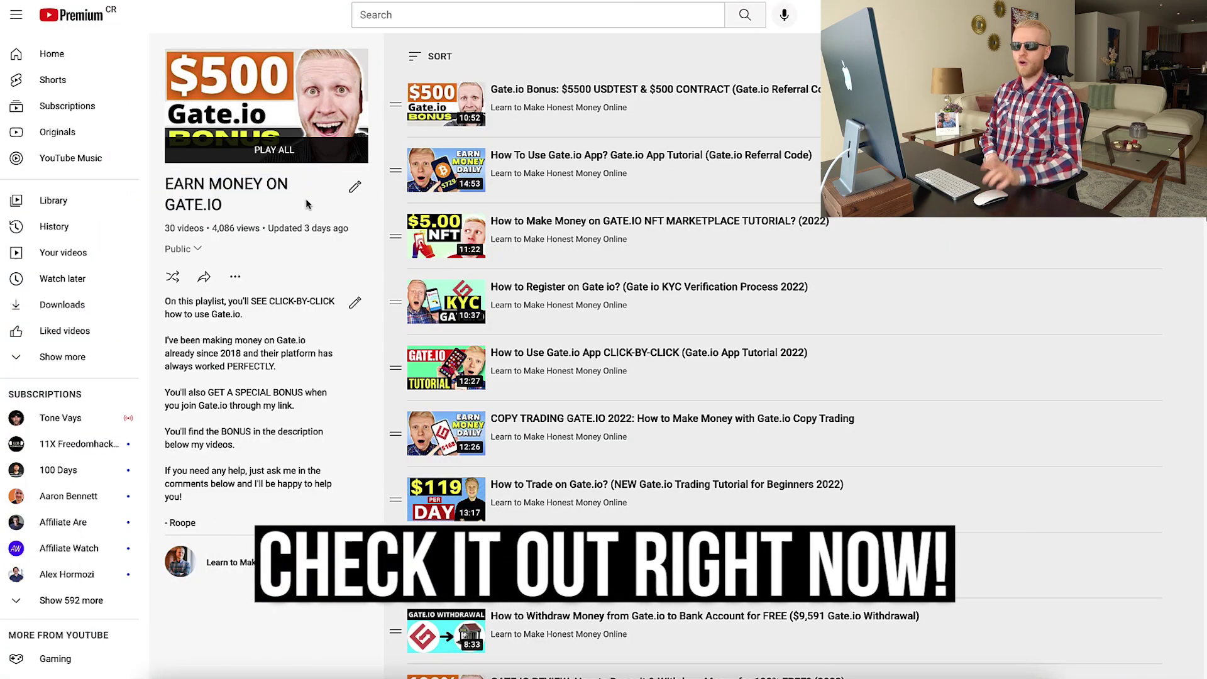
click(305, 204)
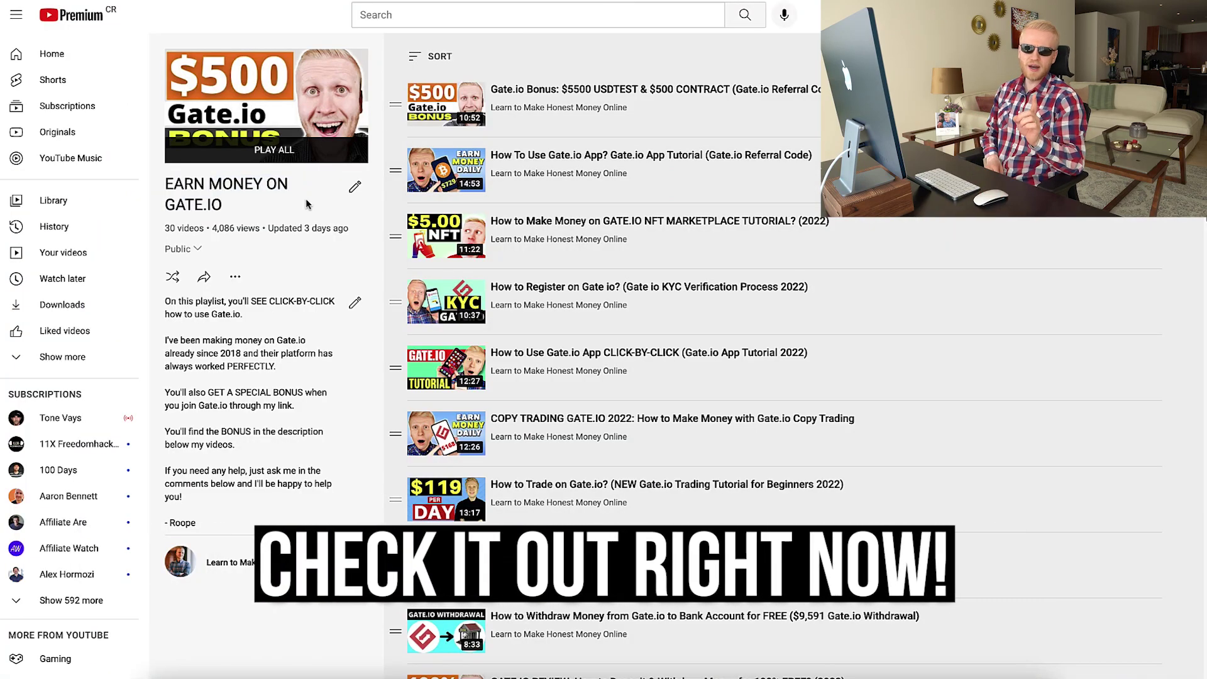